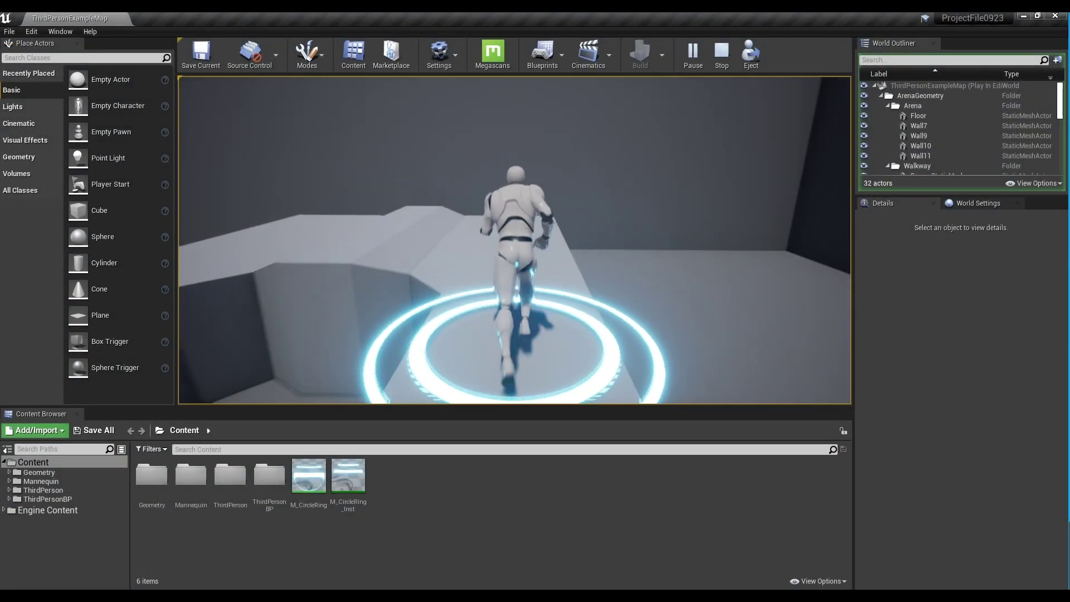
# - Run and jump the character around the level to examine the glowing ring effect at its feet
pyautogui.press('w')
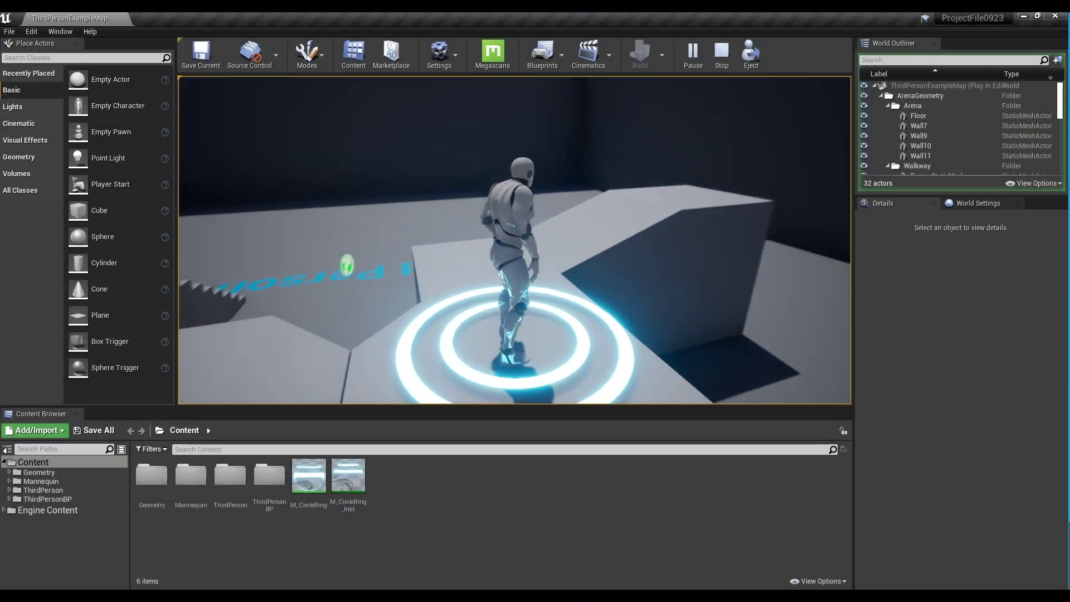
pyautogui.press('w')
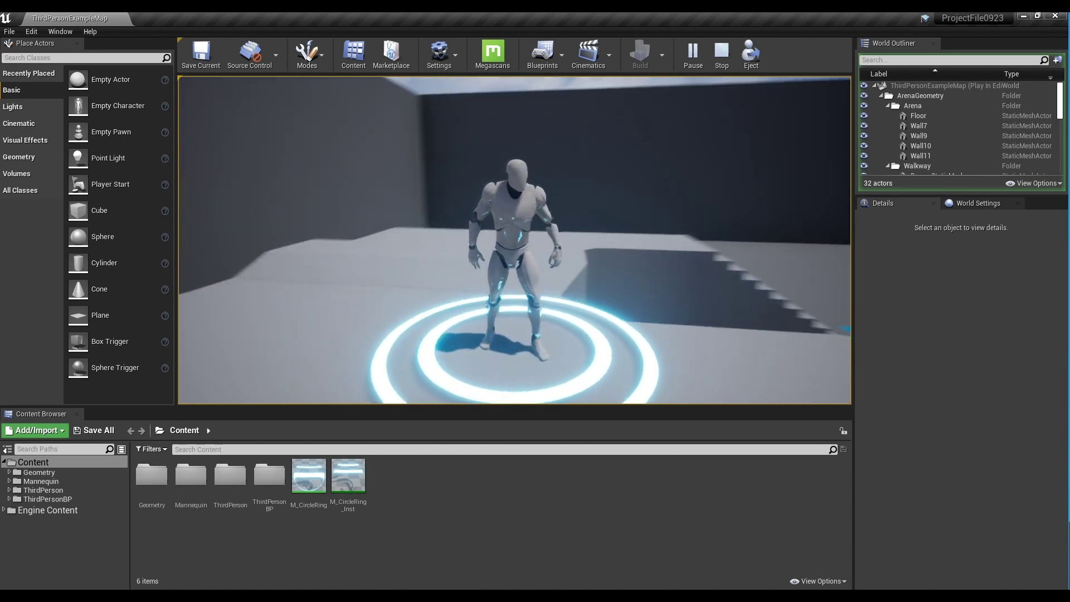
pyautogui.press('w')
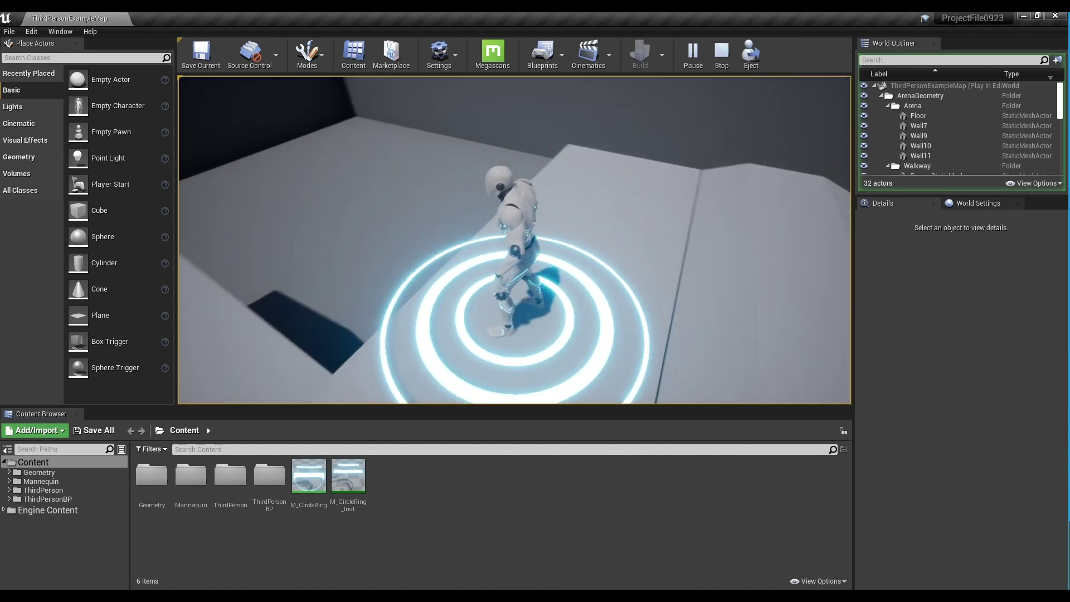
pyautogui.press('w')
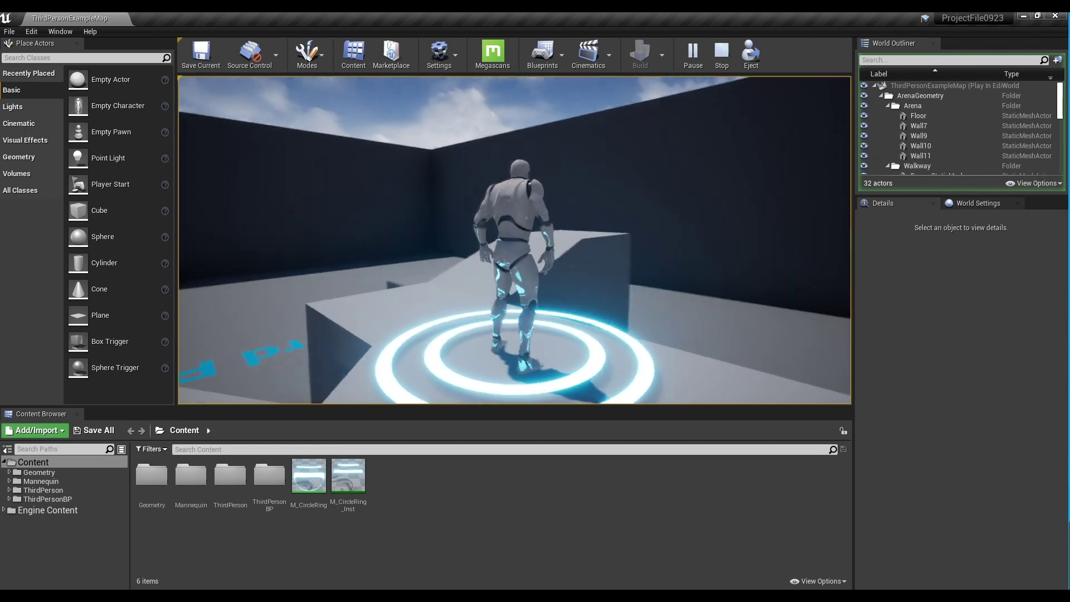
pyautogui.press('space')
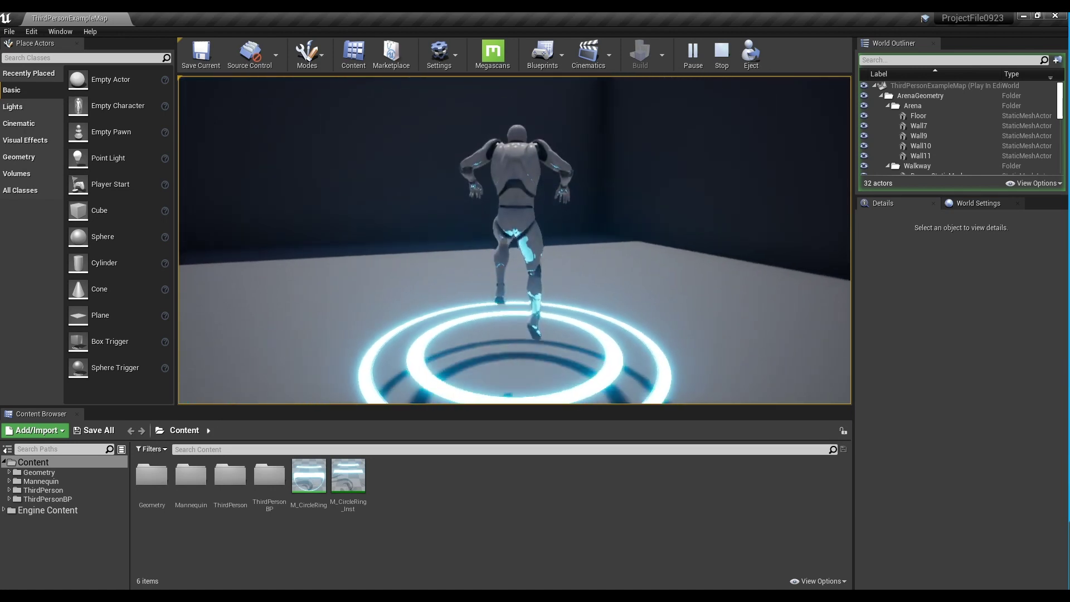
pyautogui.press('w')
pyautogui.press('w')
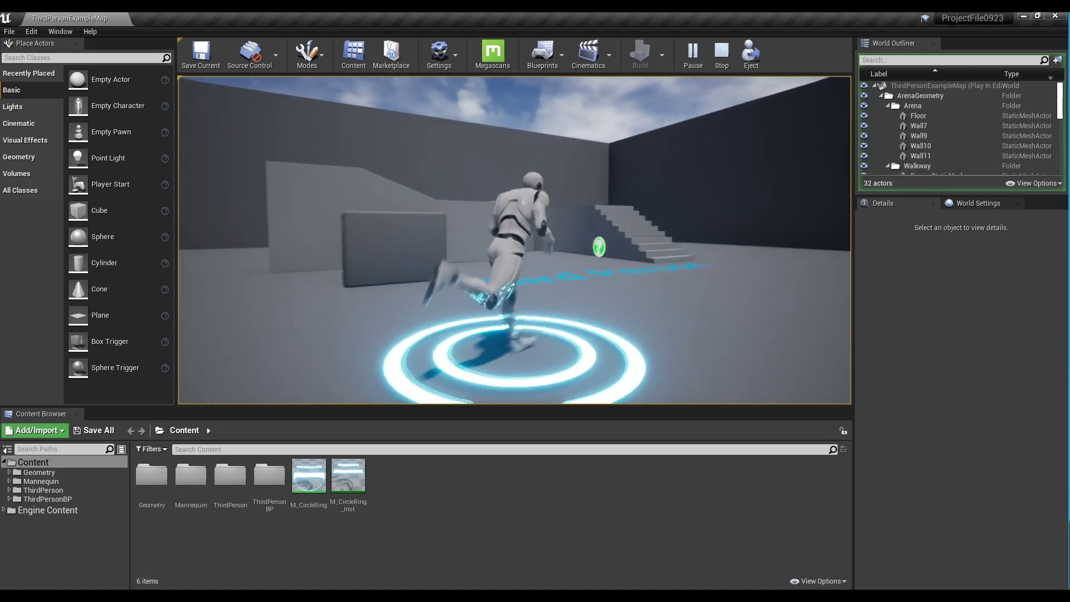
pyautogui.press('w')
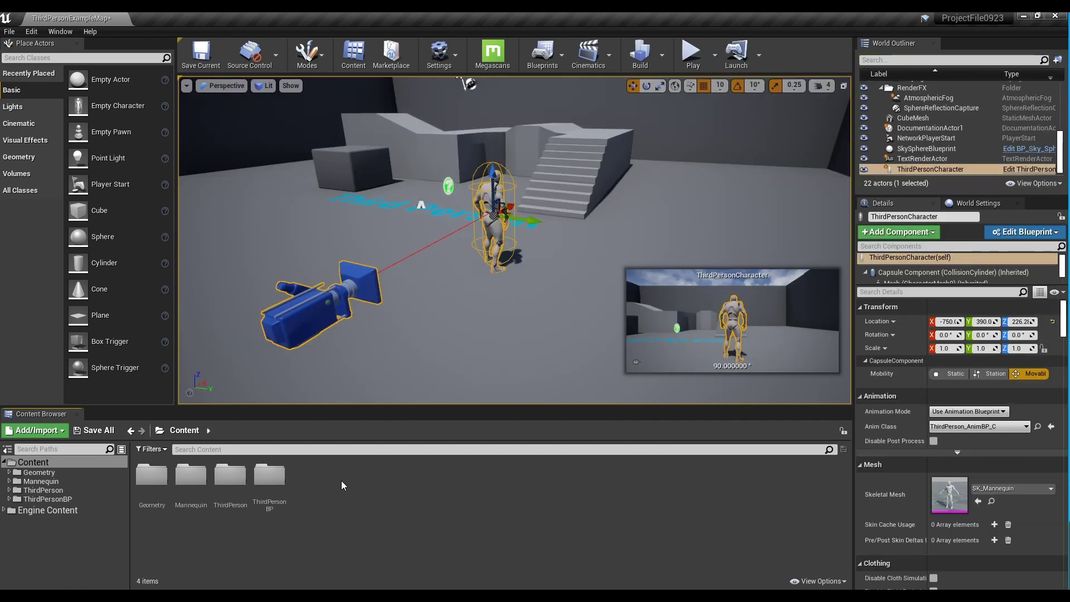
# - Create a new material named M_CircleRing in the Content folder
pyautogui.rightClick(341, 481)
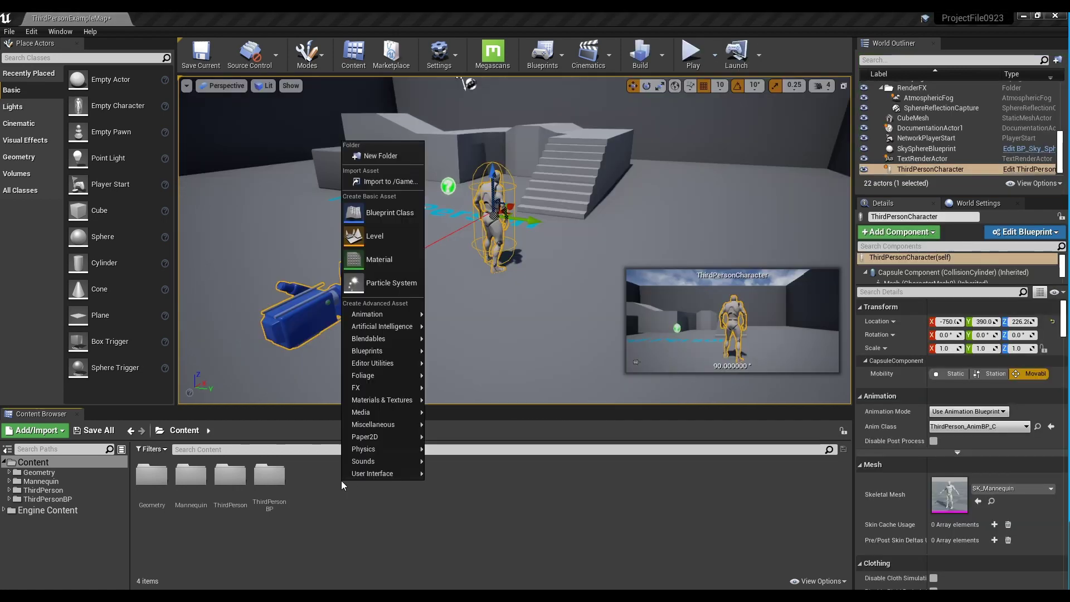
pyautogui.click(393, 257)
pyautogui.write('M_')
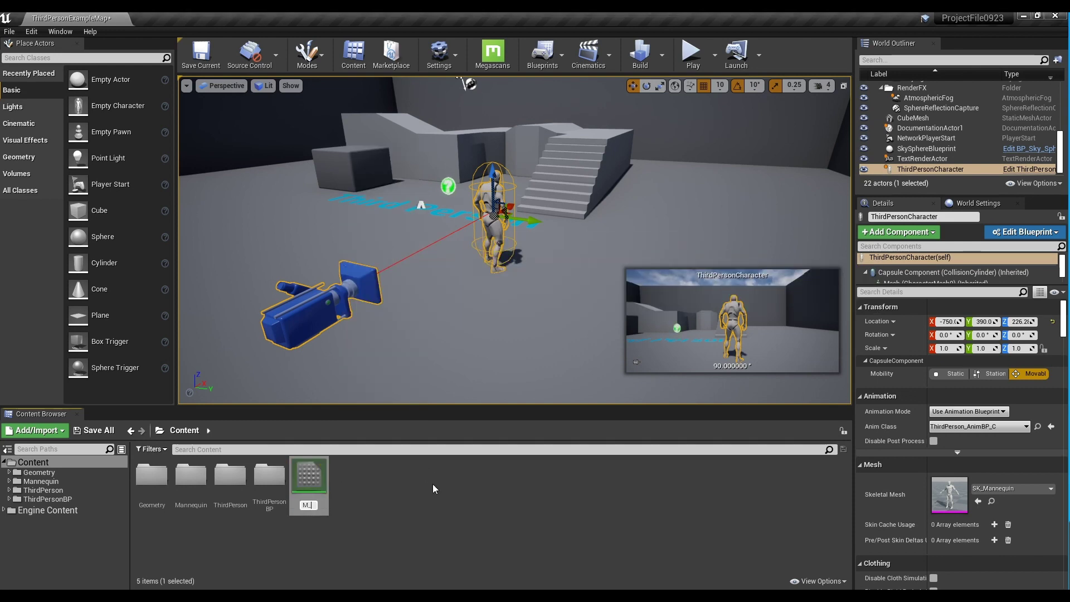
pyautogui.write('CircleRing')
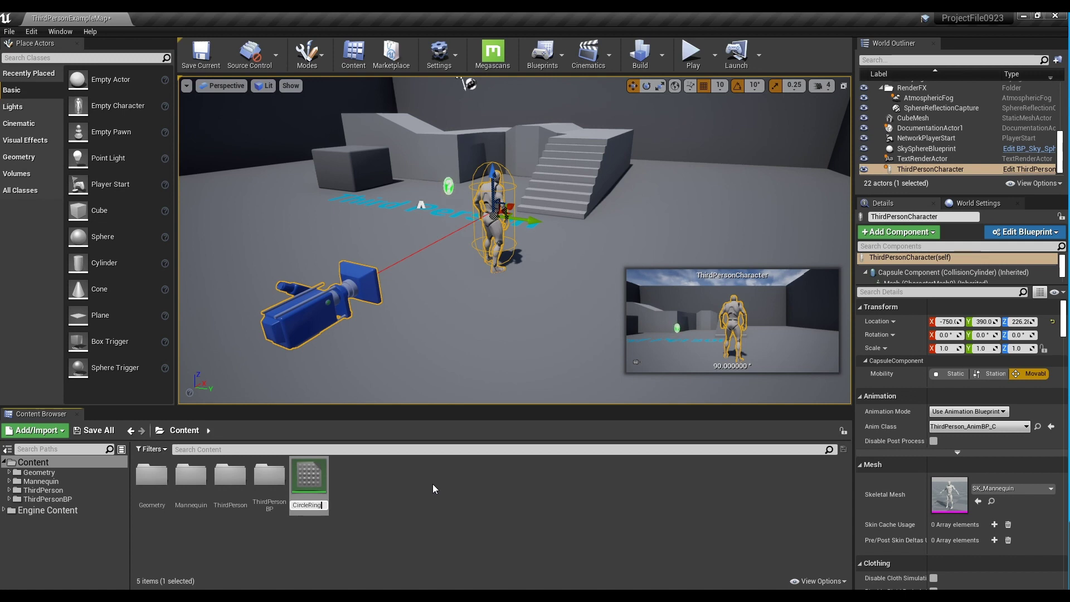
pyautogui.press('Return')
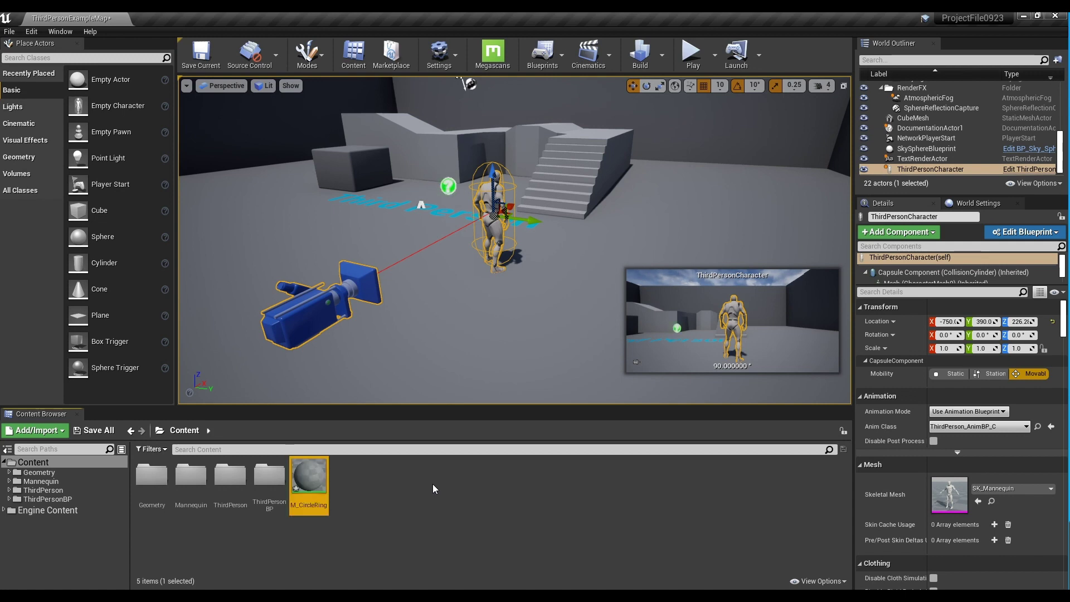
# - Open the M_CircleRing material for editing and set its blend mode to Masked
pyautogui.doubleClick(324, 473)
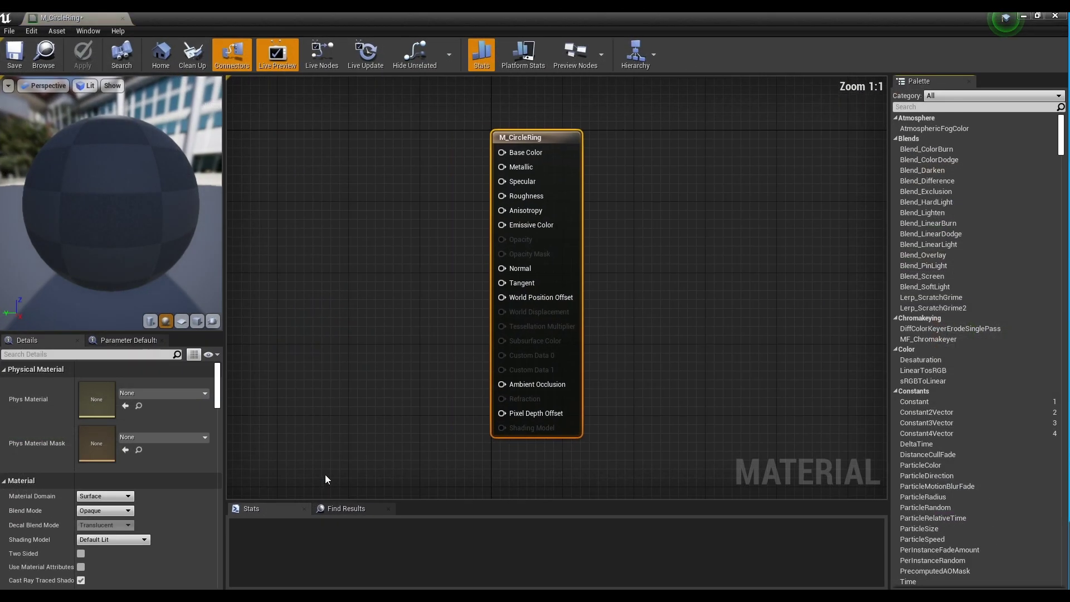
pyautogui.moveTo(516, 244); pyautogui.dragTo(560, 253, button='right')
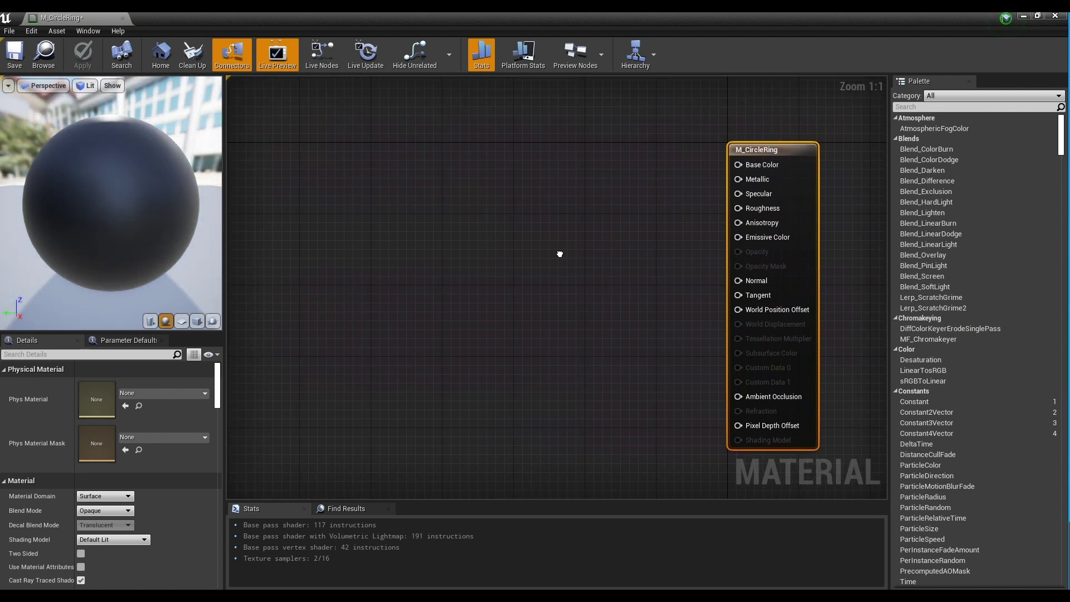
pyautogui.click(115, 512)
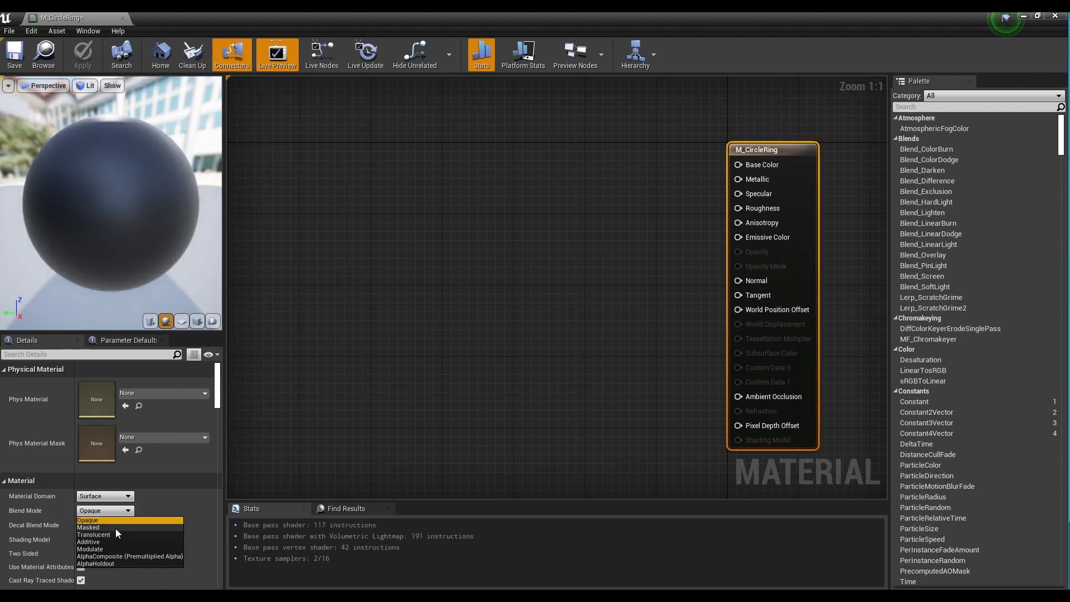
pyautogui.click(115, 527)
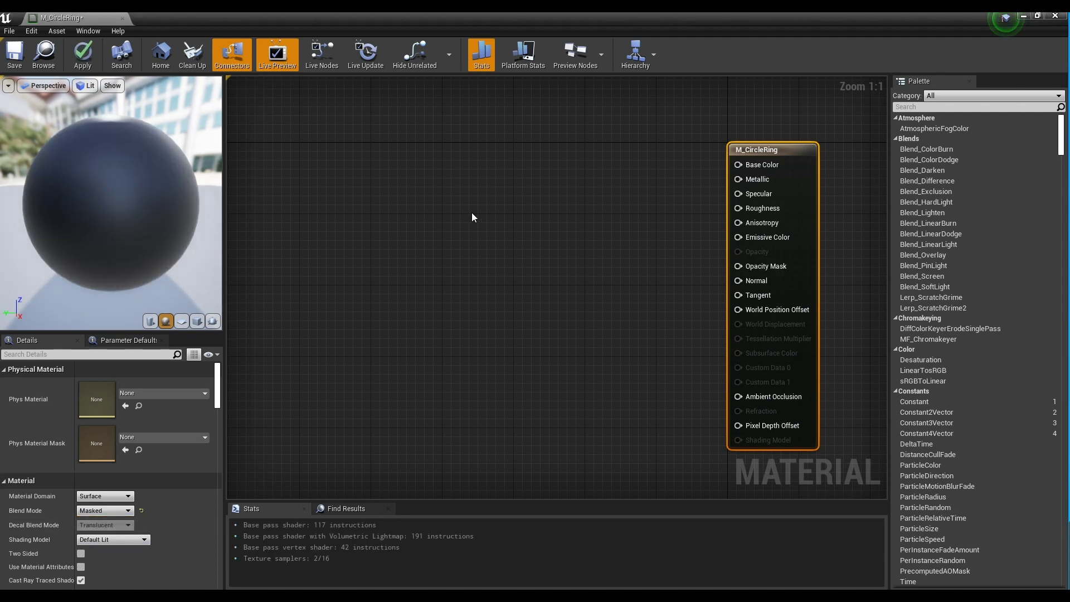
# - Add a RadialGradientExponential node to the graph, well ahead of the material's main node
pyautogui.rightClick(385, 188)
pyautogui.write('radial')
pyautogui.press('Up')
pyautogui.press('Up')
pyautogui.press('Up')
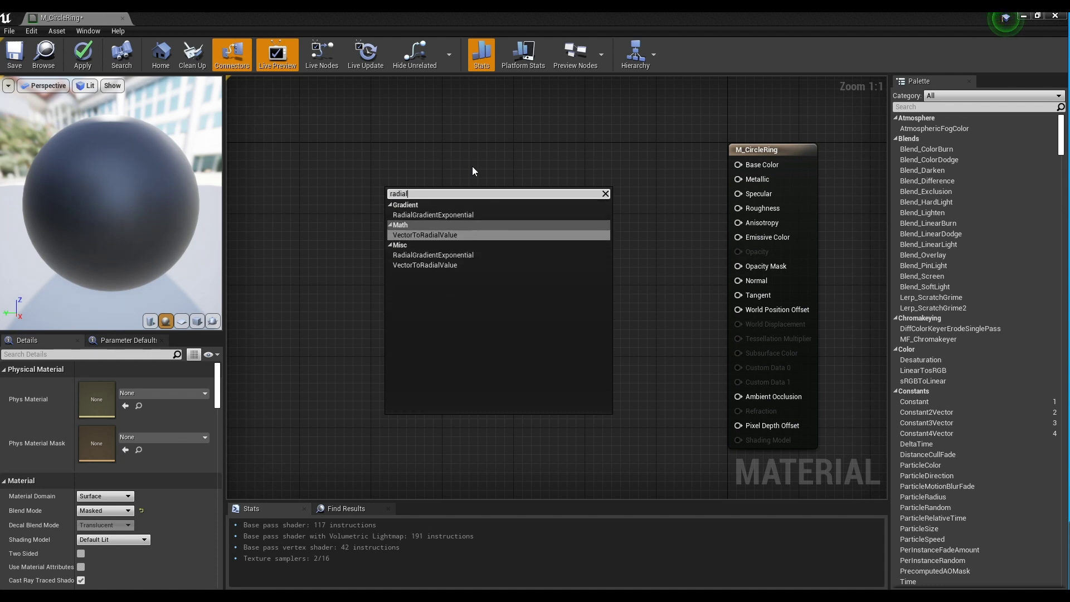
pyautogui.press('Return')
pyautogui.moveTo(443, 163); pyautogui.dragTo(537, 172, button='right')
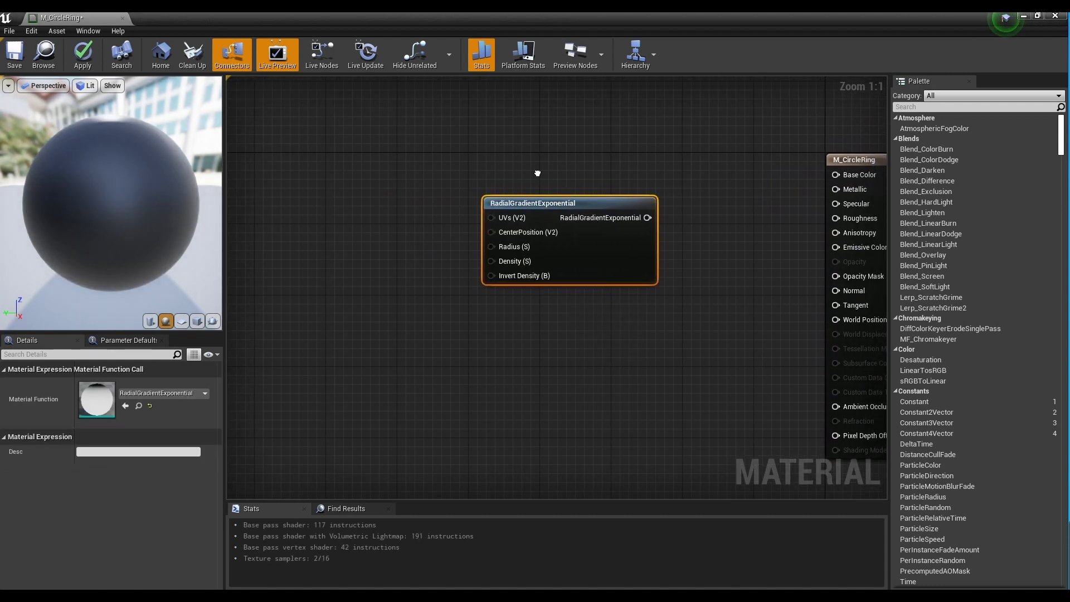
# - Add two scalar parameters, one above the other, on the input side of the RadialGradientExponential node
pyautogui.click(329, 254)
pyautogui.click(323, 224)
pyautogui.click(333, 312)
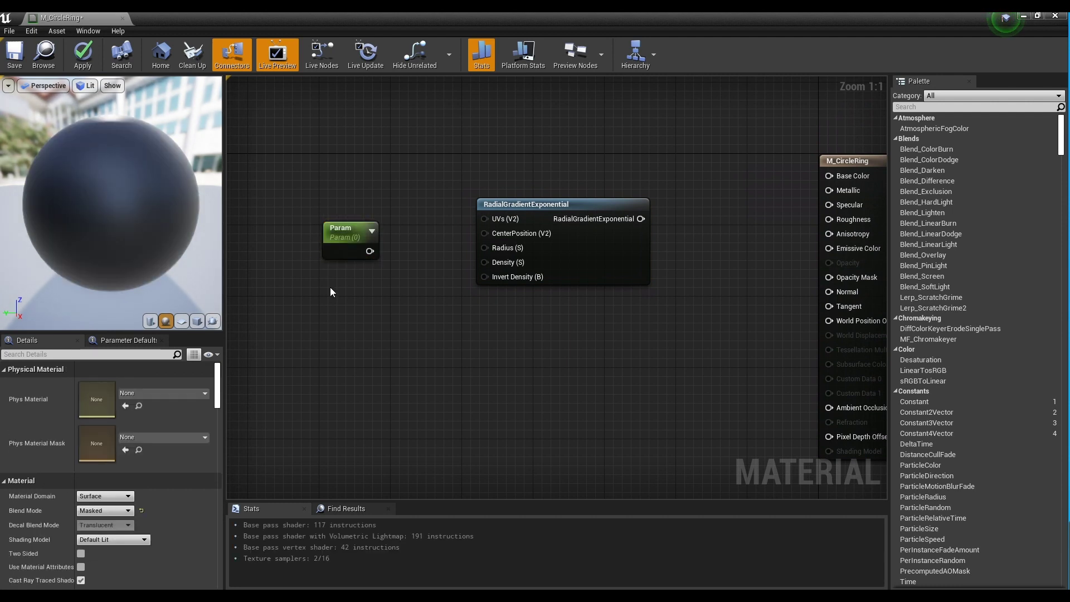
pyautogui.click(331, 287)
pyautogui.click(397, 272)
# - Name the upper scalar parameter Radius and give it a default value of 1
pyautogui.click(352, 249)
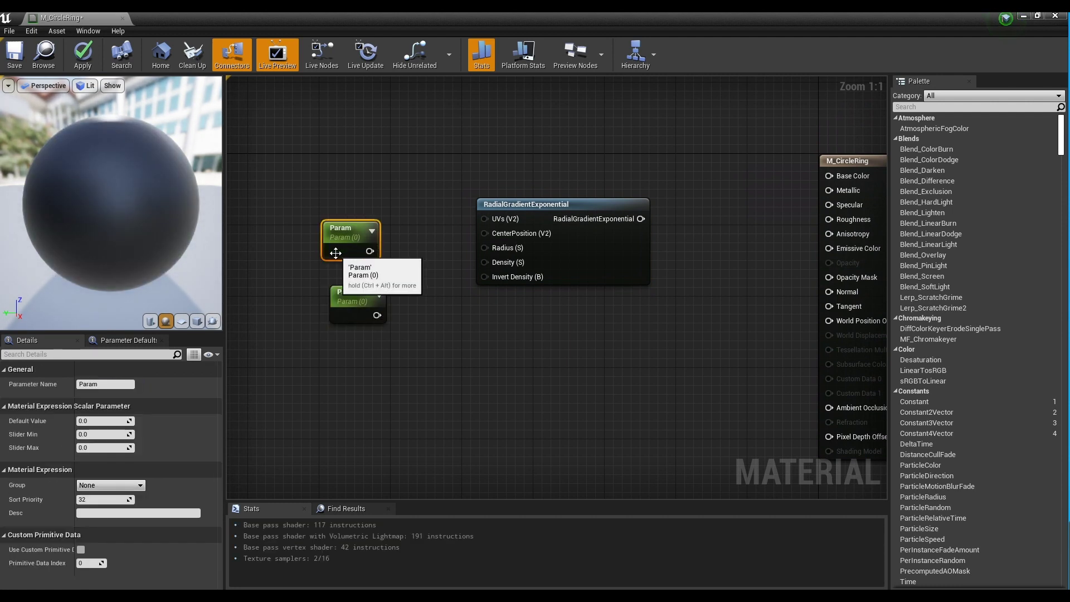
pyautogui.click(126, 383)
pyautogui.write('Radius')
pyautogui.press('Return')
pyautogui.click(299, 370)
# - Name the lower scalar parameter Density and give it a default value of 2
pyautogui.click(357, 305)
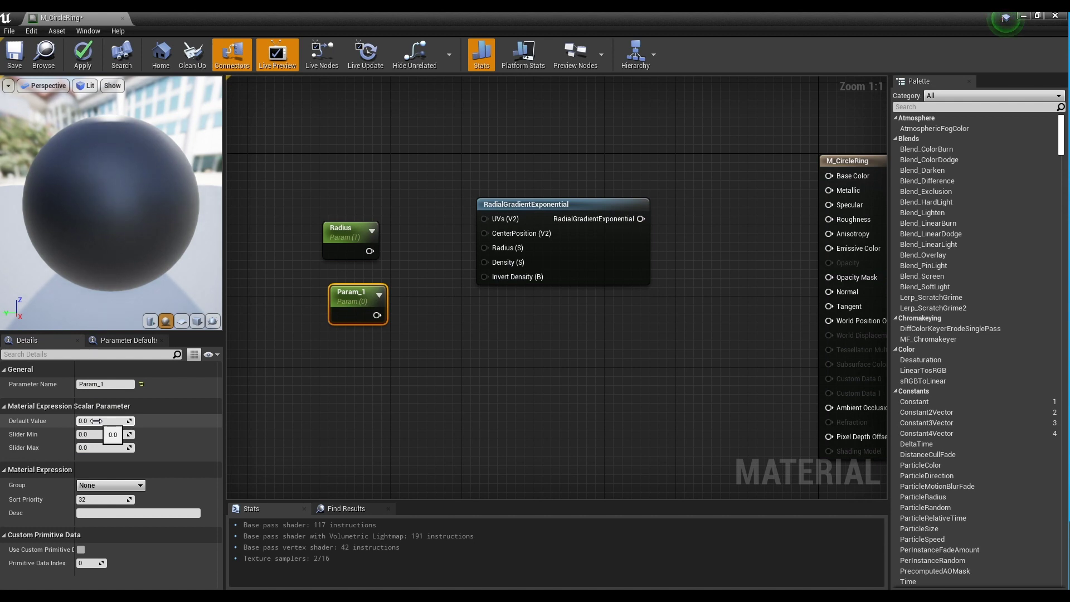
pyautogui.click(120, 385)
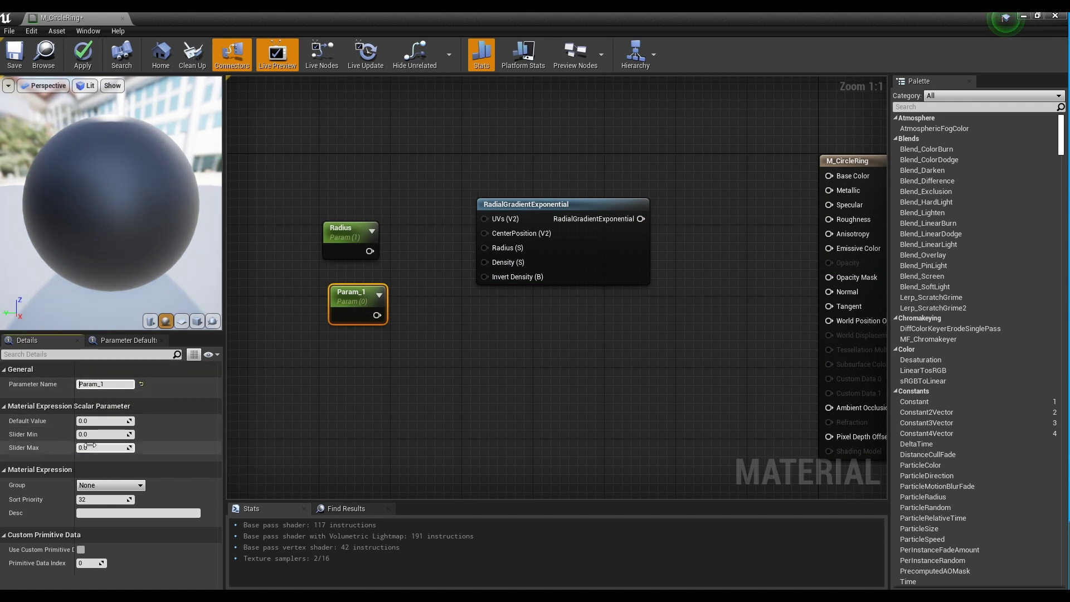
pyautogui.write('De')
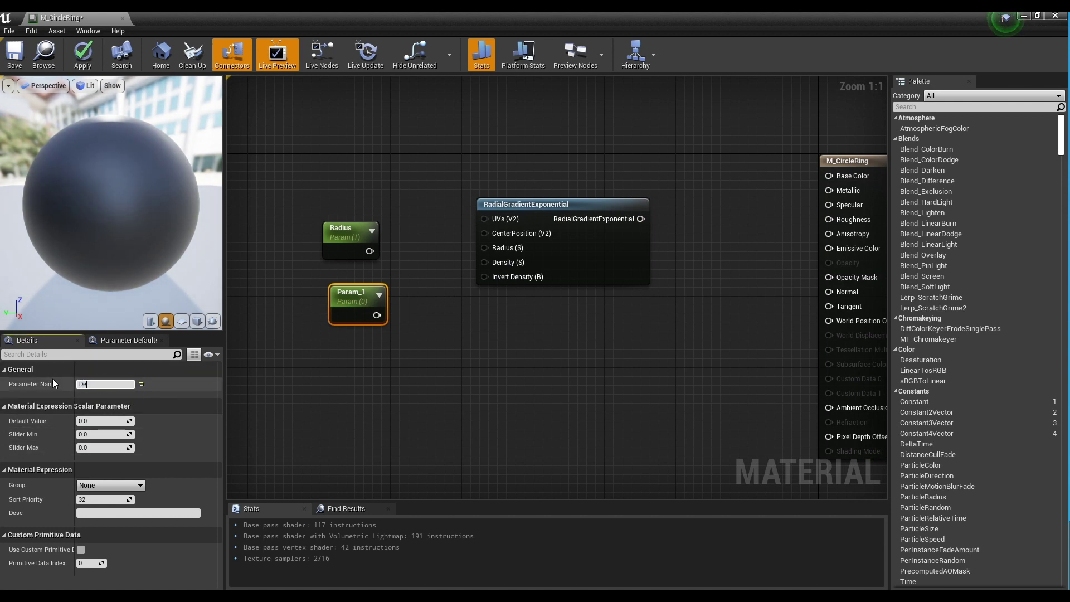
pyautogui.write('nsity')
pyautogui.press('Return')
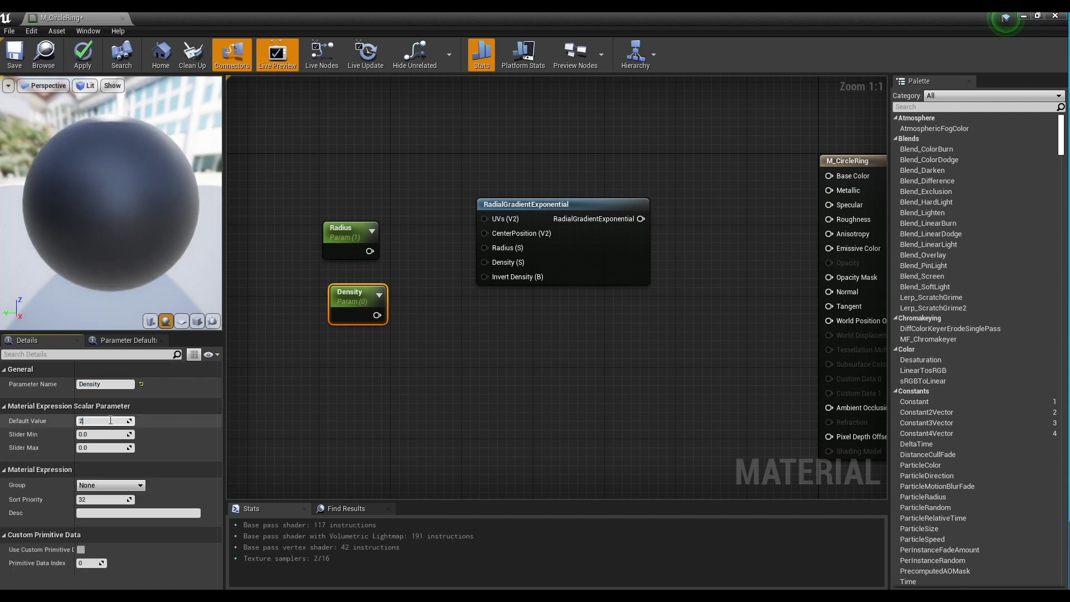
pyautogui.click(110, 420)
pyautogui.write('2')
pyautogui.press('Return')
# - Connect the Radius and Density parameters to the matching RadialGradientExponential inputs and move the three nodes farther from the main node
pyautogui.moveTo(369, 250); pyautogui.dragTo(484, 247)
pyautogui.moveTo(377, 315); pyautogui.dragTo(486, 263)
pyautogui.moveTo(540, 226); pyautogui.dragTo(491, 227)
pyautogui.moveTo(396, 176); pyautogui.dragTo(432, 216, button='right')
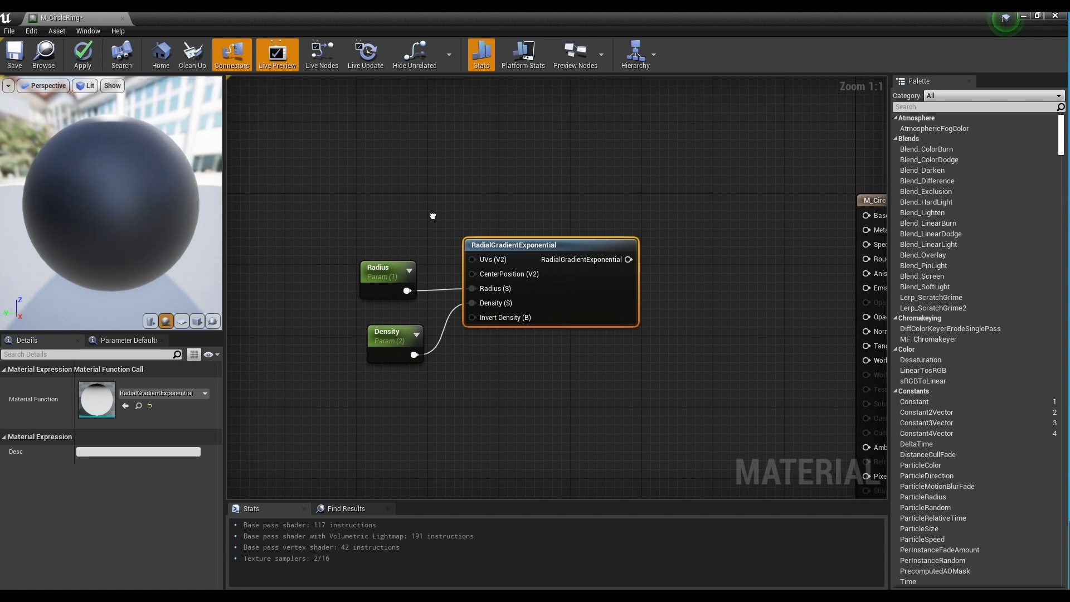
pyautogui.moveTo(546, 359); pyautogui.dragTo(547, 359)
pyautogui.moveTo(550, 249); pyautogui.dragTo(469, 284)
pyautogui.click(620, 206)
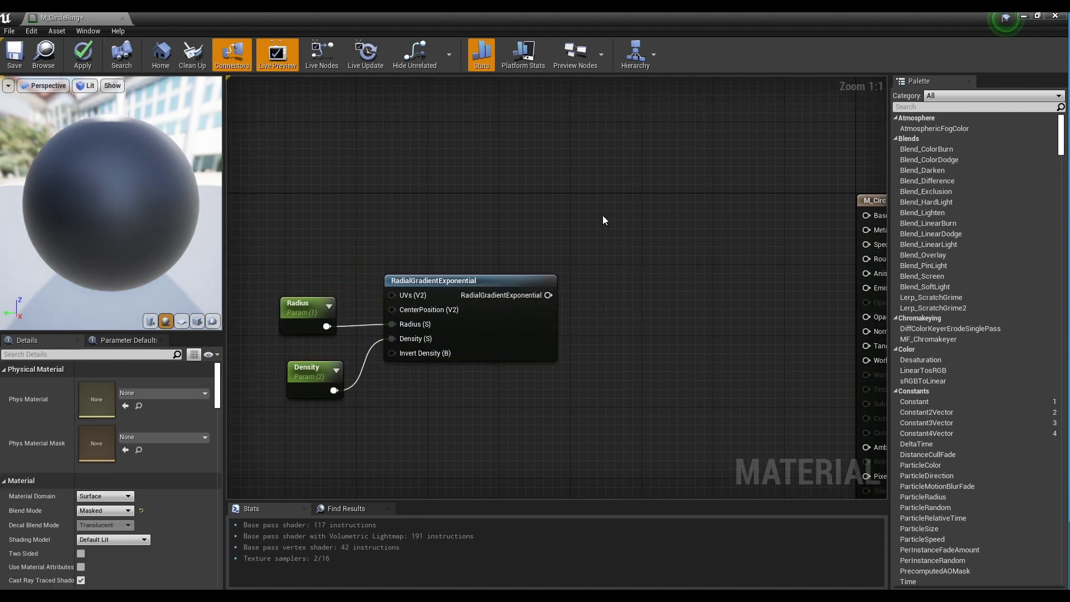
# - Place an Add node after RadialGradientExponential and connect the gradient output to its B input
pyautogui.press('a')
pyautogui.click(597, 214)
pyautogui.click(577, 251)
pyautogui.moveTo(548, 294); pyautogui.dragTo(558, 287)
pyautogui.moveTo(607, 254); pyautogui.dragTo(607, 254)
pyautogui.moveTo(454, 187); pyautogui.dragTo(507, 297, button='right')
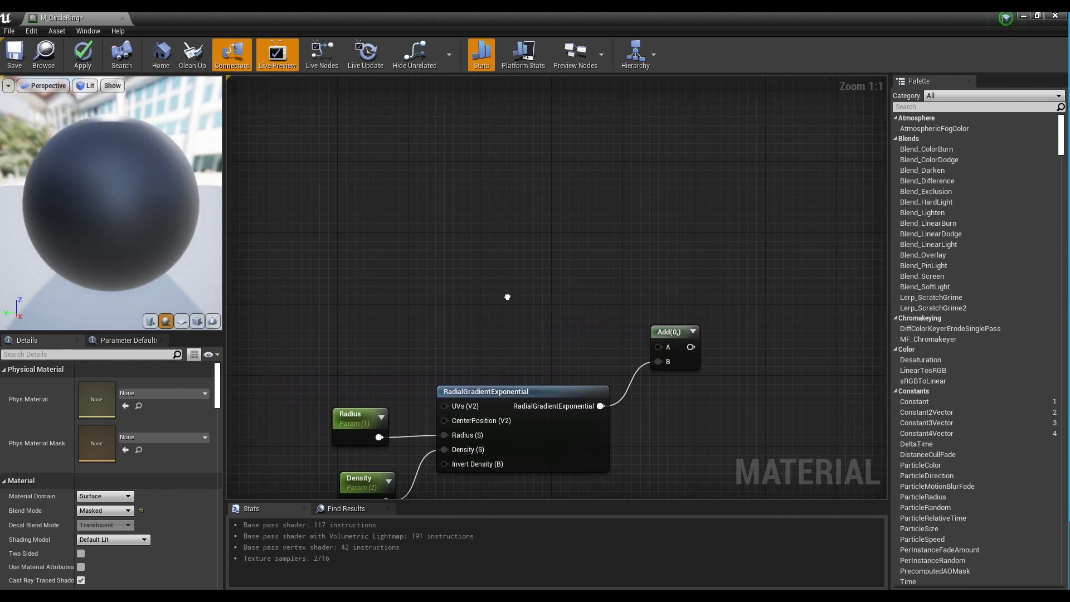
# - Add a TimeWithSpeedVariable node above the gradient node and connect its Frac Time output to the Add node's A input
pyautogui.rightClick(413, 233)
pyautogui.write('time wi')
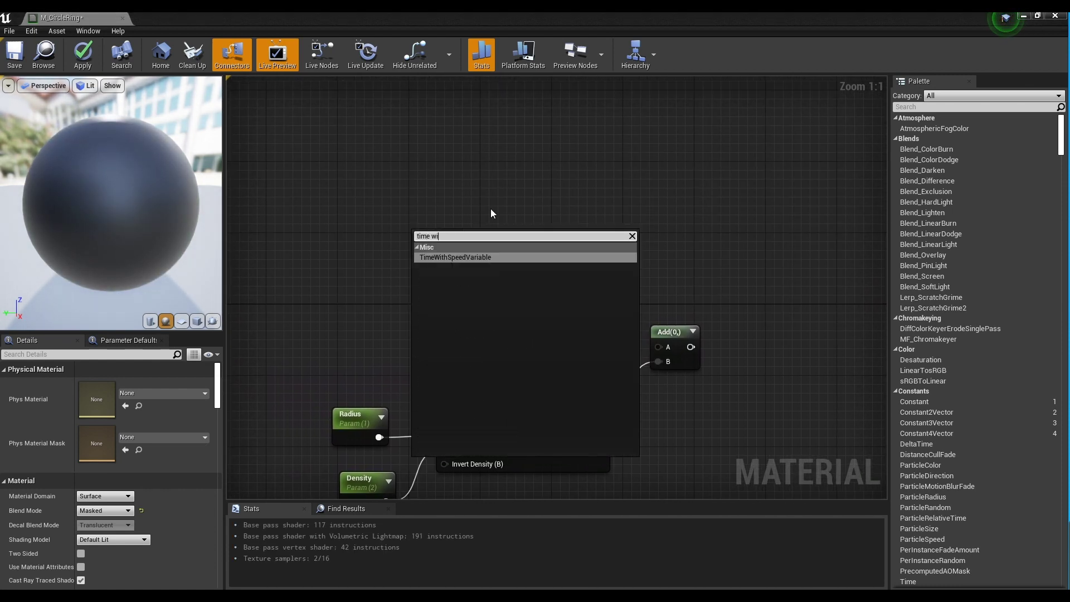
pyautogui.press('Return')
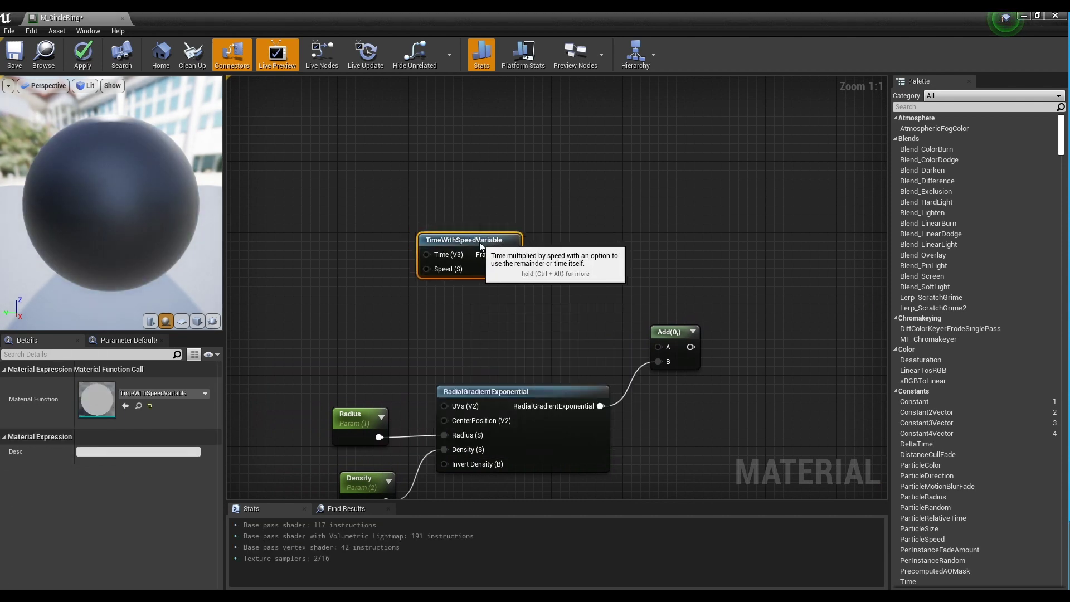
pyautogui.moveTo(479, 245); pyautogui.dragTo(660, 345)
pyautogui.moveTo(359, 335); pyautogui.dragTo(534, 300, button='right')
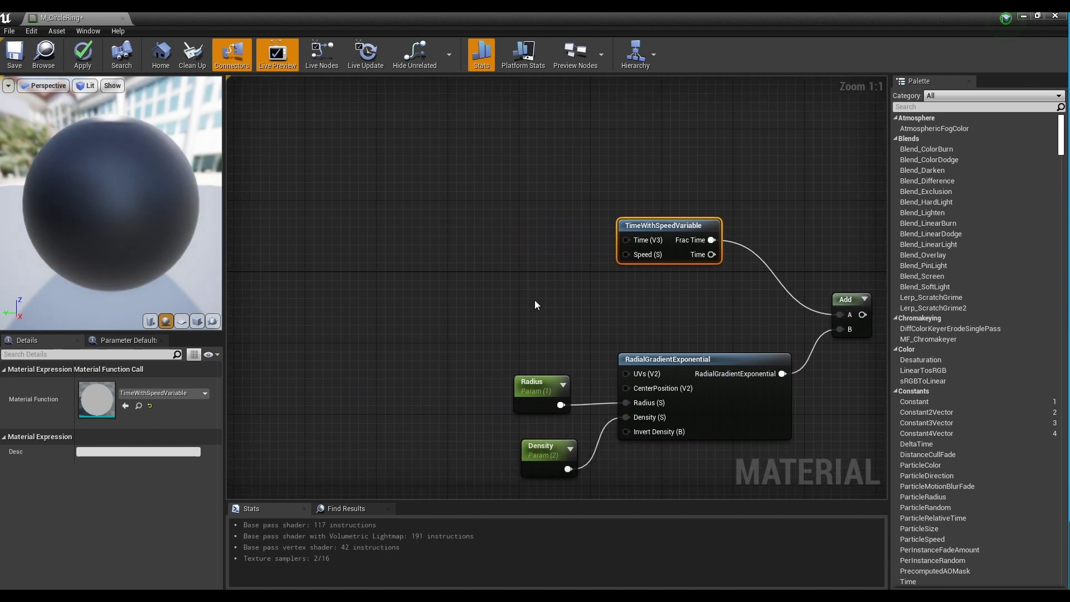
# - Create a scalar parameter named Time With Speed ahead of the TimeWithSpeedVariable node
pyautogui.click(407, 241)
pyautogui.write('s')
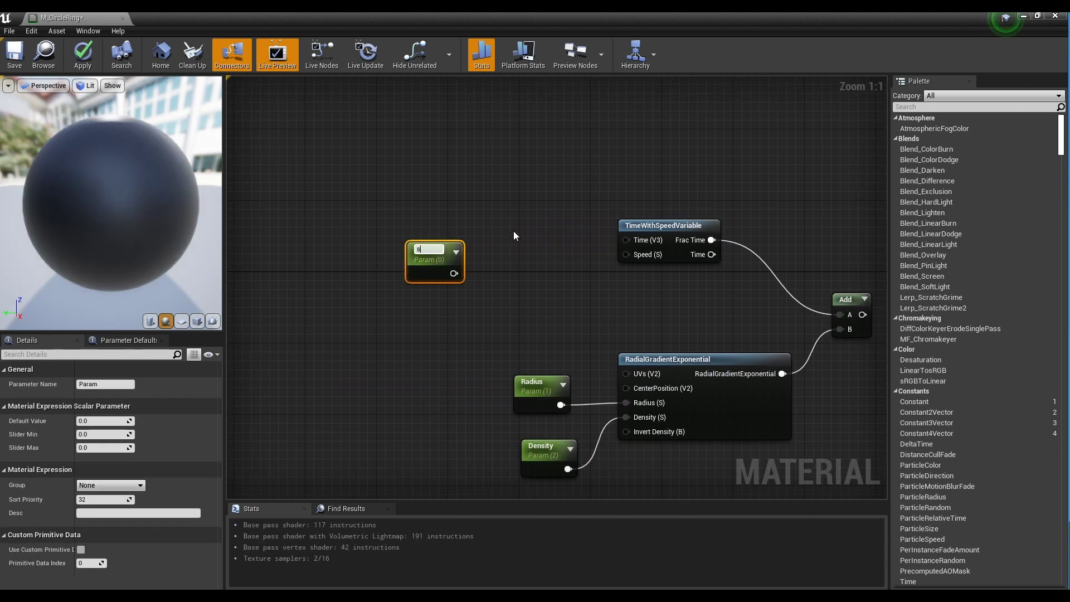
pyautogui.write('ime')
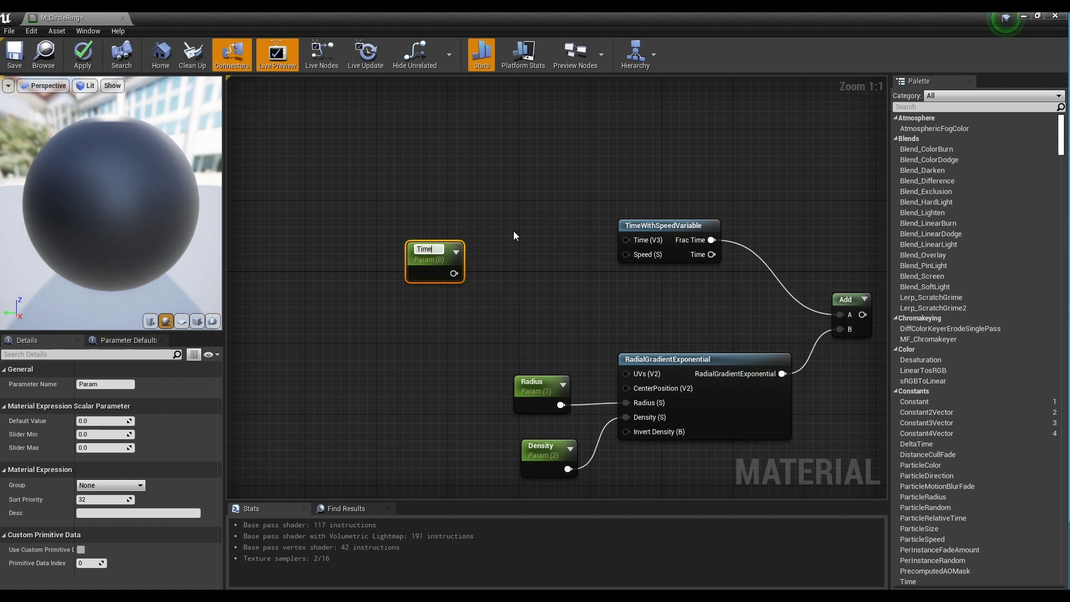
pyautogui.write(' With ')
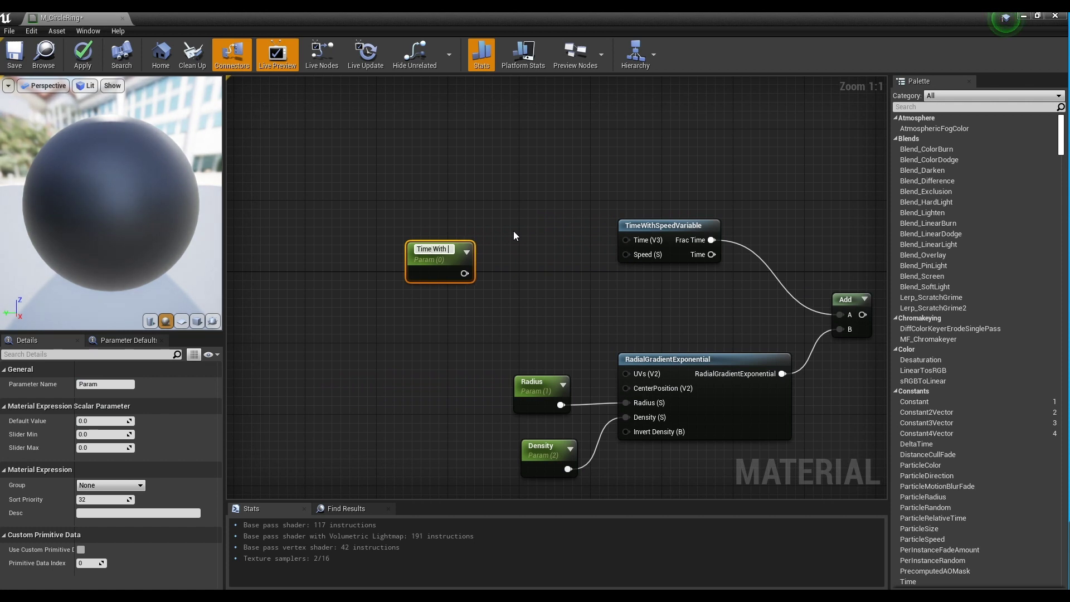
pyautogui.write('Speed')
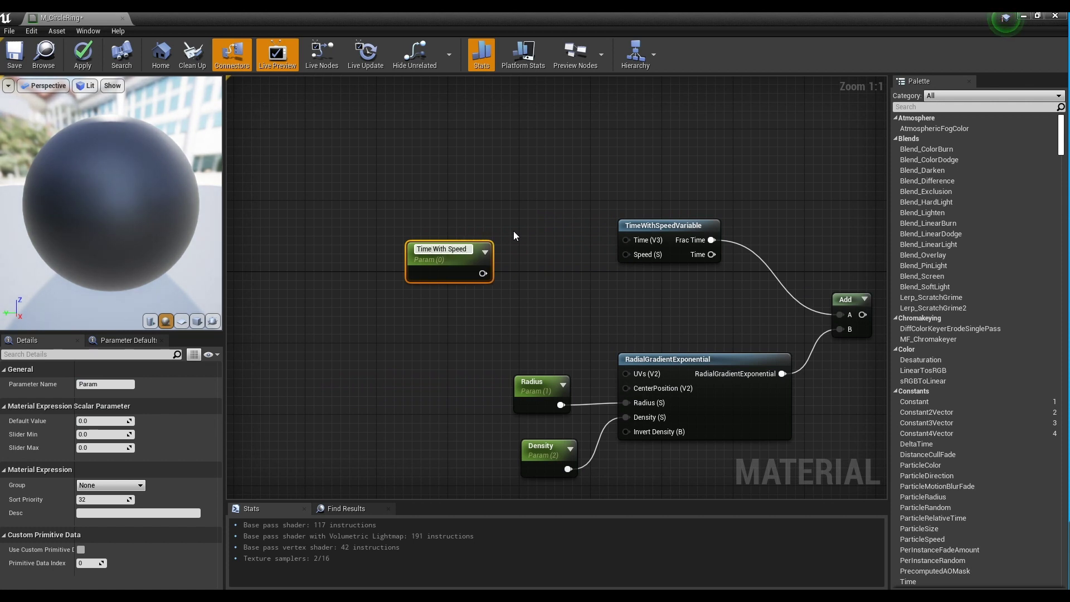
pyautogui.press('Return')
# - Set the Time With Speed default value to 0.25, connect it to TimeWithSpeedVariable's Speed input and place it closer to that node
pyautogui.click(102, 420)
pyautogui.press('Return')
pyautogui.moveTo(477, 273); pyautogui.dragTo(640, 255)
pyautogui.moveTo(433, 259); pyautogui.dragTo(513, 301)
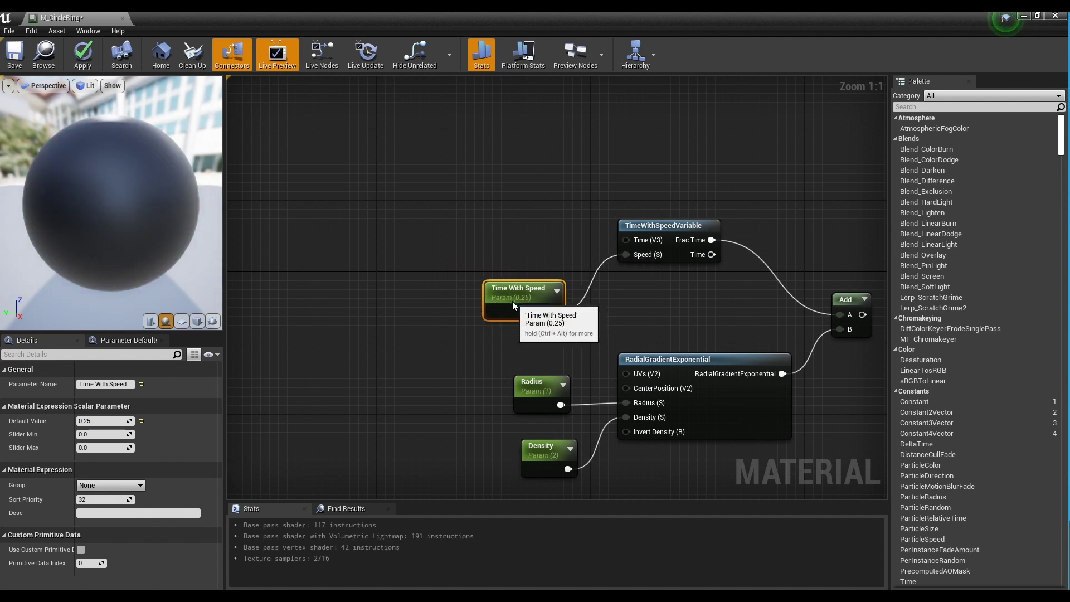
# - Place a Time node in the empty graph area up and to the left of TimeWithSpeedVariable
pyautogui.click(434, 187)
pyautogui.moveTo(433, 187); pyautogui.dragTo(495, 267, button='right')
pyautogui.rightClick(369, 182)
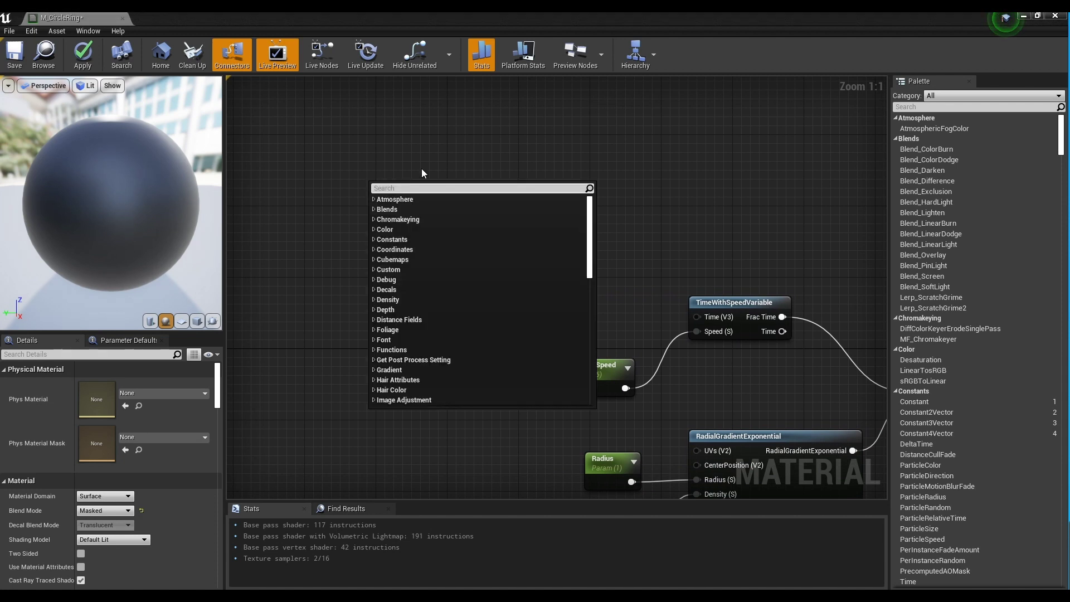
pyautogui.write('time')
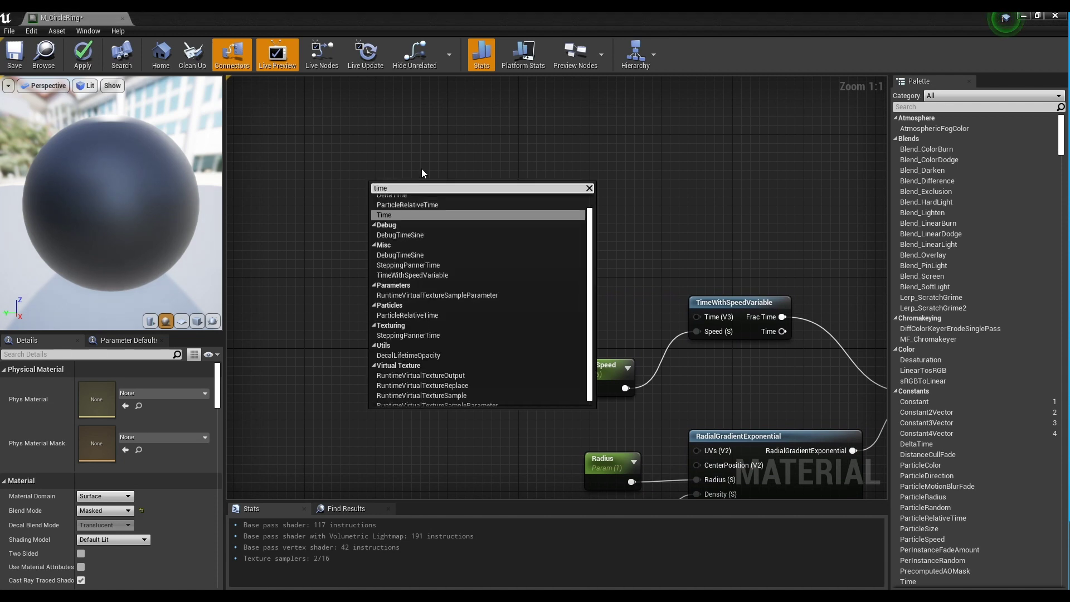
pyautogui.press('Return')
pyautogui.moveTo(397, 189); pyautogui.dragTo(379, 187)
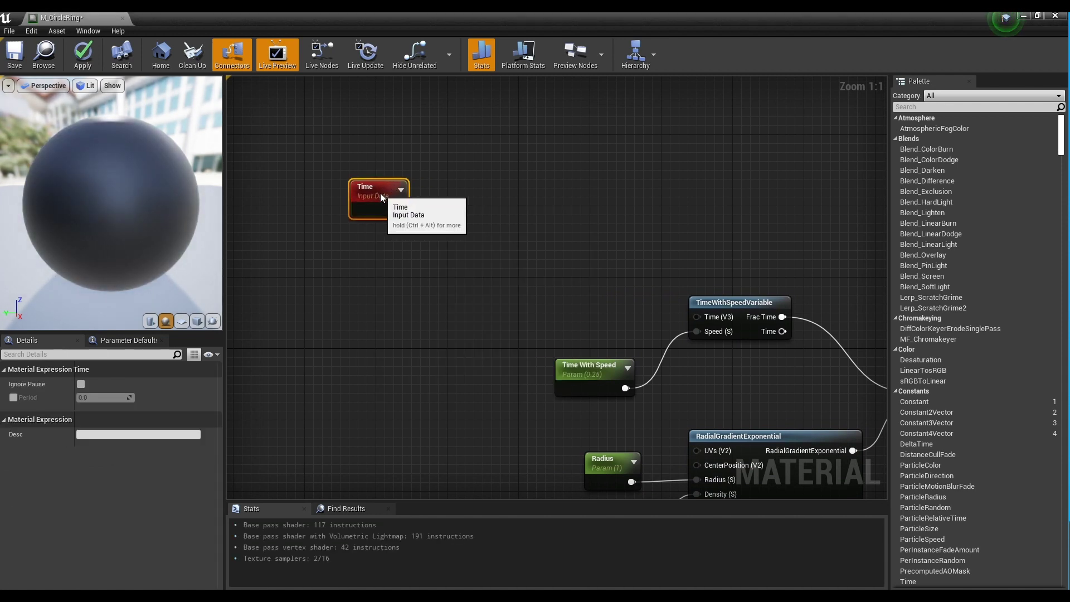
# - Add a Multiply node just to the right of the Time node
pyautogui.click(493, 224)
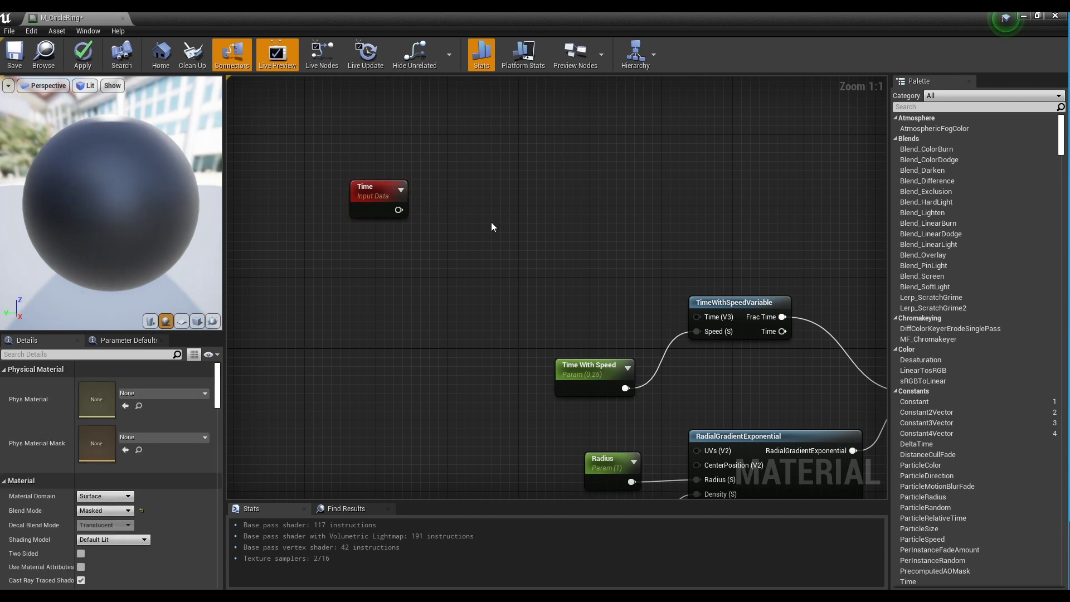
pyautogui.press('m')
pyautogui.click(461, 202)
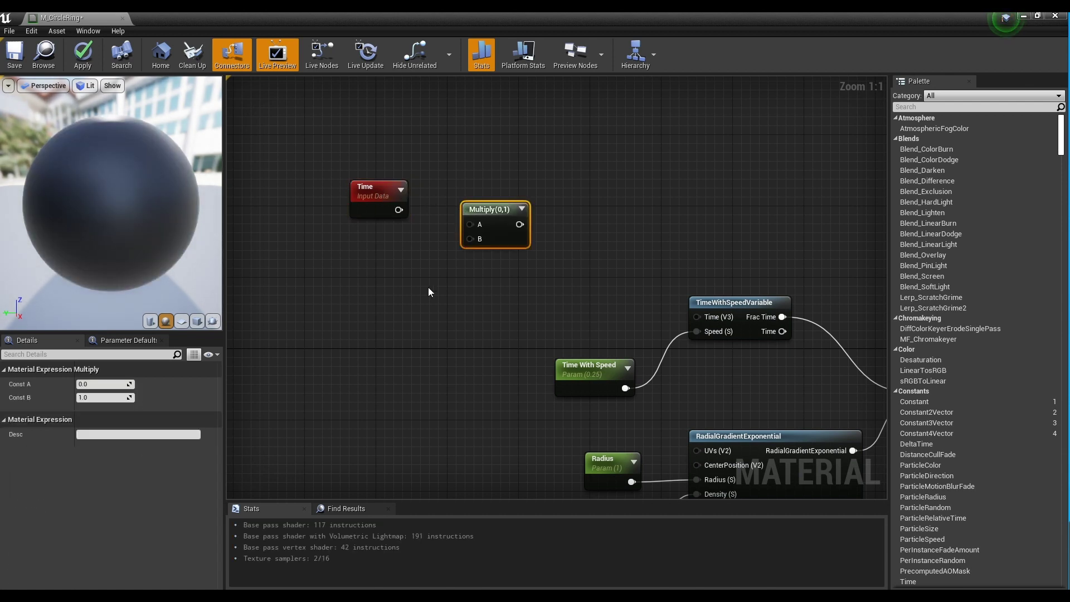
pyautogui.click(401, 266)
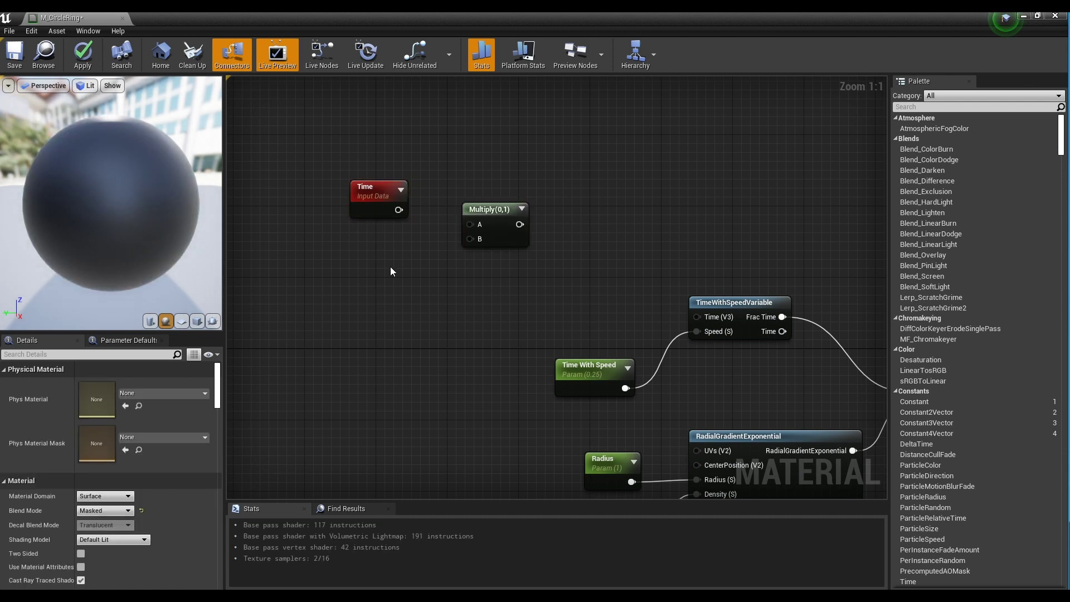
# - Create a scalar parameter named Time Speed below the Time node and set its default value to 1
pyautogui.press('s')
pyautogui.click(359, 263)
pyautogui.write('s')
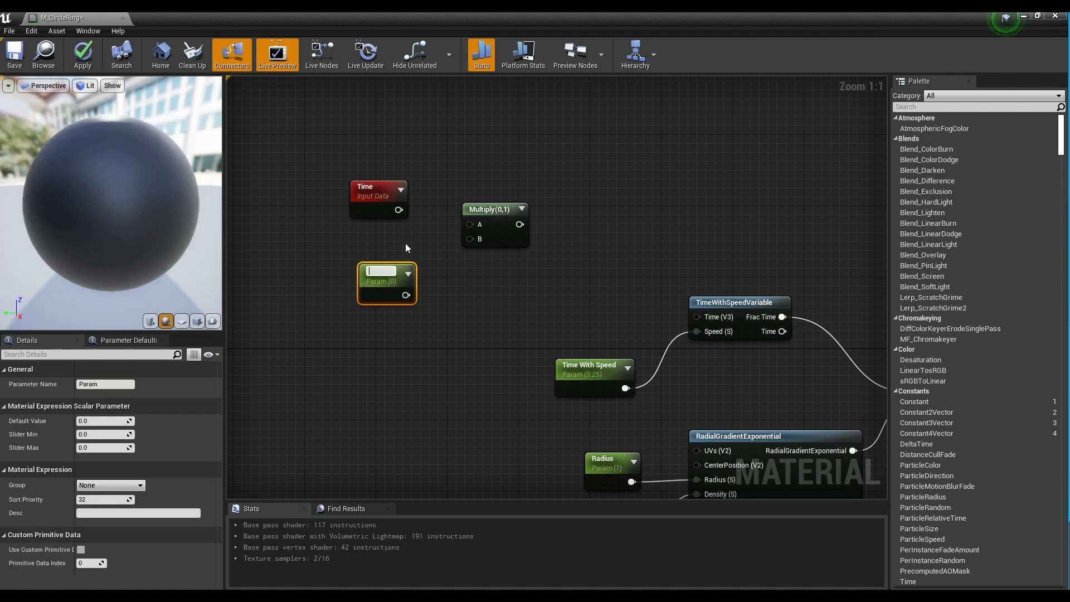
pyautogui.write('ime Speed')
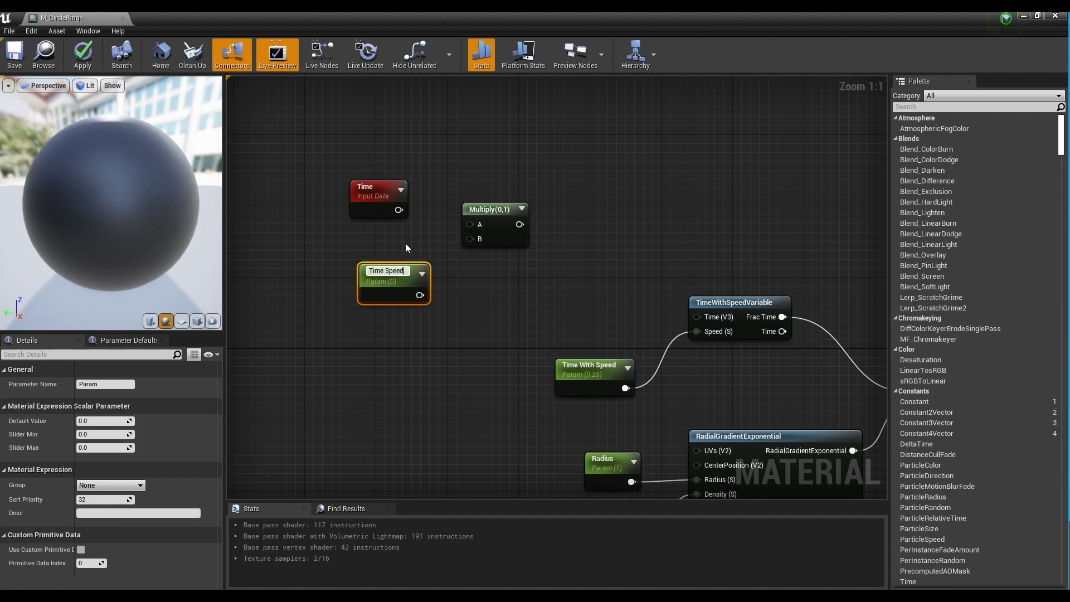
pyautogui.press('Return')
pyautogui.click(107, 420)
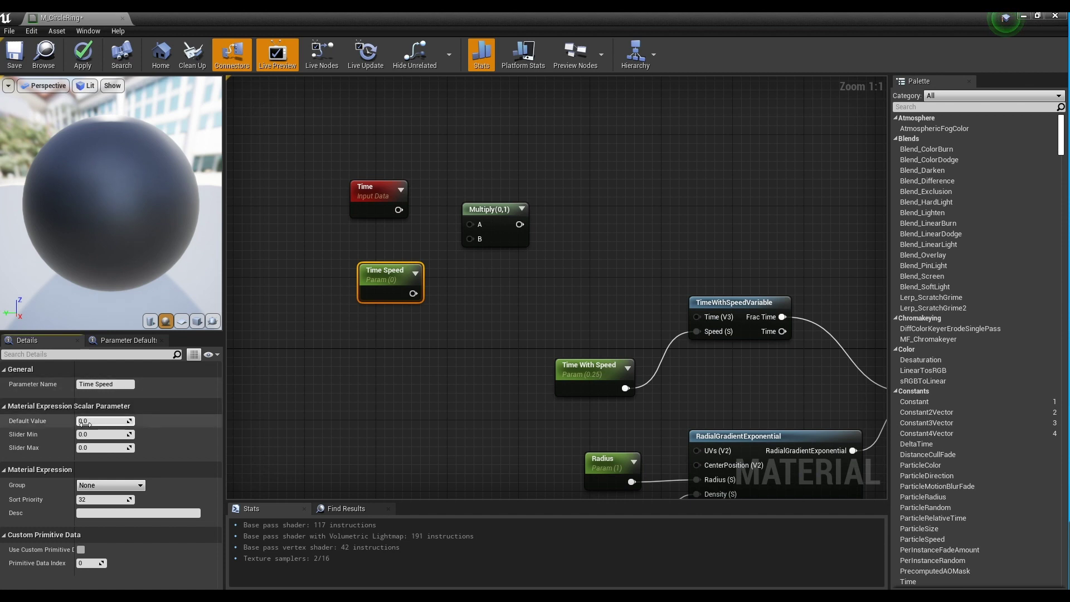
pyautogui.write('1')
pyautogui.press('Return')
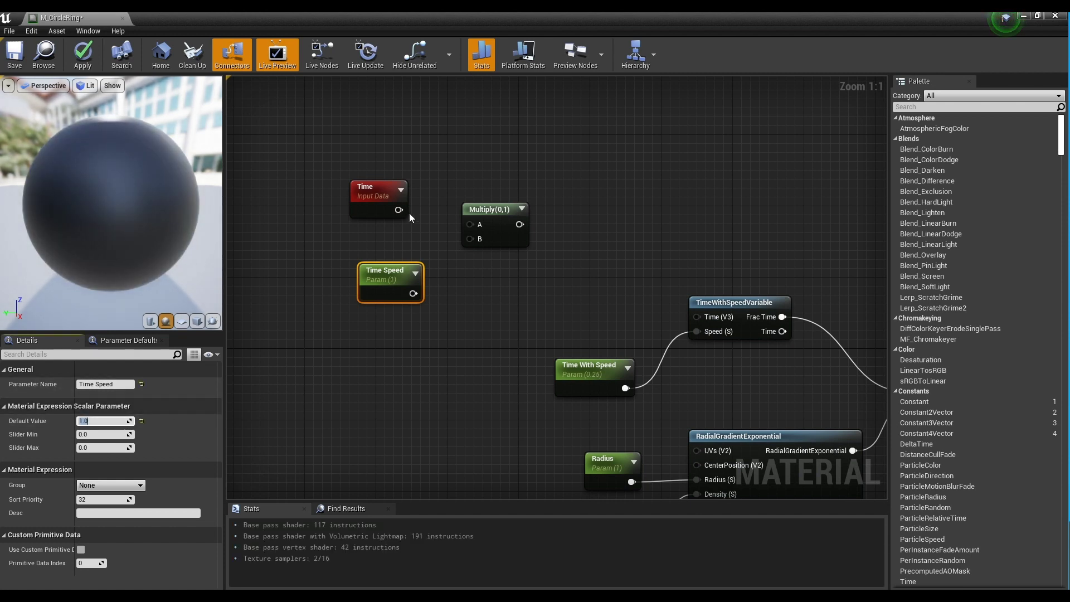
# - Connect the Time node to Multiply's A input and the Time Speed parameter to its B input
pyautogui.moveTo(407, 285); pyautogui.dragTo(398, 281)
pyautogui.moveTo(399, 210); pyautogui.dragTo(476, 204)
pyautogui.moveTo(405, 290); pyautogui.dragTo(464, 225)
pyautogui.click(432, 198)
# - Move the Time, Time Speed and Multiply nodes closer to TimeWithSpeedVariable and connect Multiply's output to its Time input
pyautogui.moveTo(332, 151); pyautogui.dragTo(474, 307)
pyautogui.moveTo(483, 208); pyautogui.dragTo(584, 264)
pyautogui.click(633, 229)
pyautogui.moveTo(697, 231); pyautogui.dragTo(506, 171, button='right')
pyautogui.moveTo(412, 204); pyautogui.dragTo(512, 249)
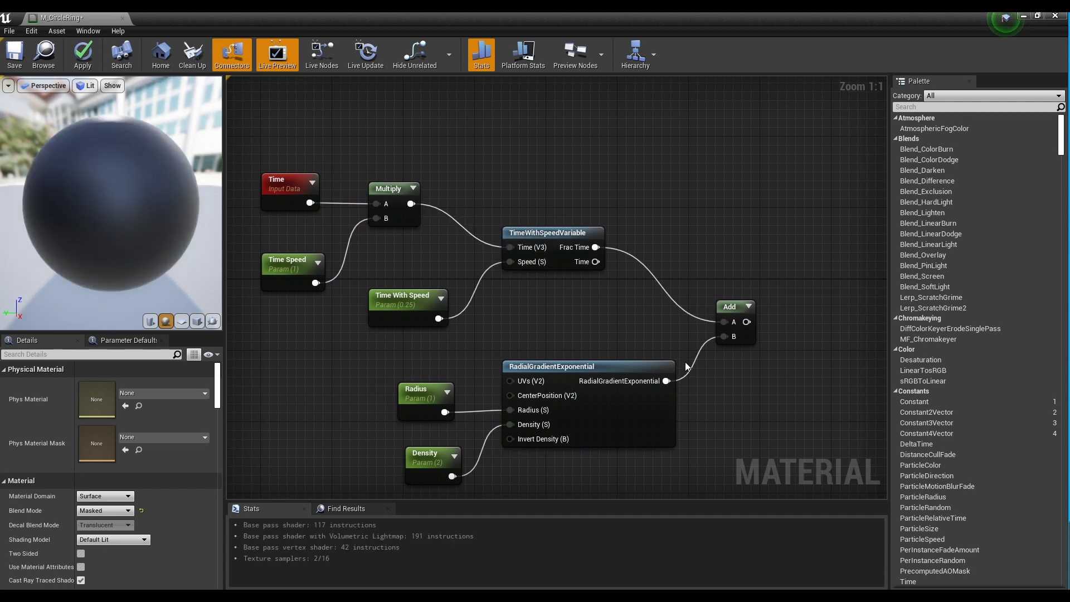
# - Shift RadialGradientExponential with its Radius and Density parameters to the left and move the Add node closer to it
pyautogui.moveTo(651, 348); pyautogui.dragTo(630, 267, button='right')
pyautogui.moveTo(365, 277); pyautogui.dragTo(633, 434)
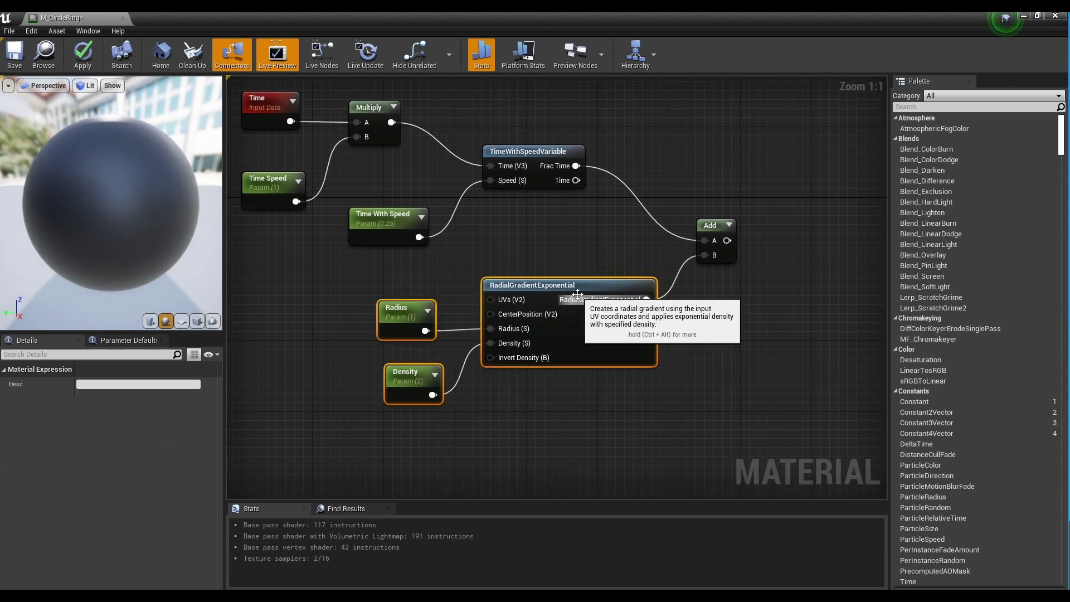
pyautogui.moveTo(711, 226); pyautogui.dragTo(675, 224)
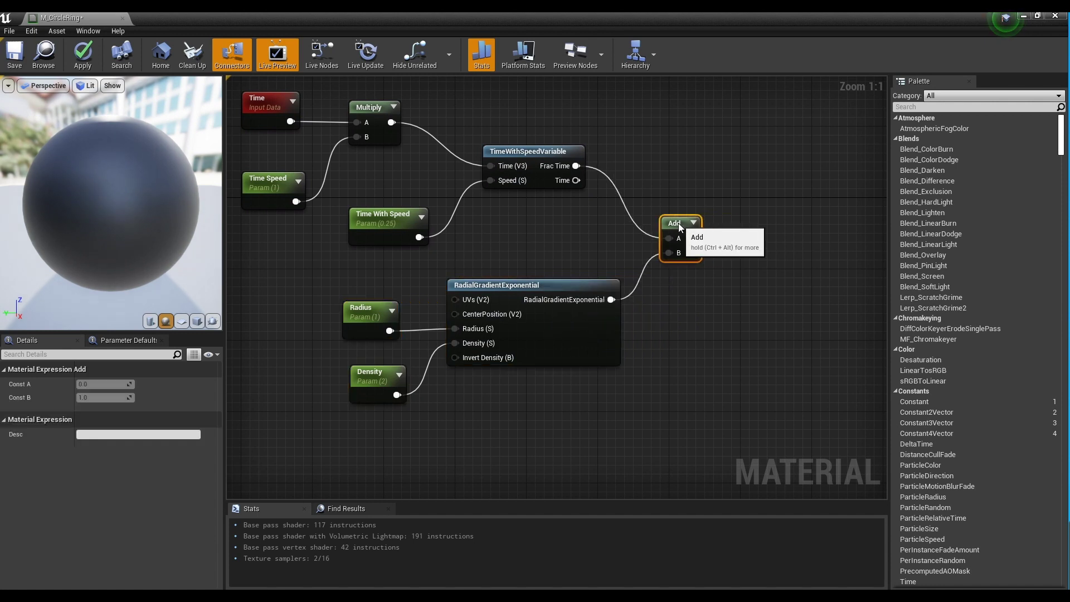
# - Place a Sine node after the Add node, expand its node preview and connect Add's output to its input
pyautogui.click(794, 222)
pyautogui.moveTo(794, 225); pyautogui.dragTo(546, 210, button='right')
pyautogui.rightClick(525, 210)
pyautogui.write('sine')
pyautogui.press('Return')
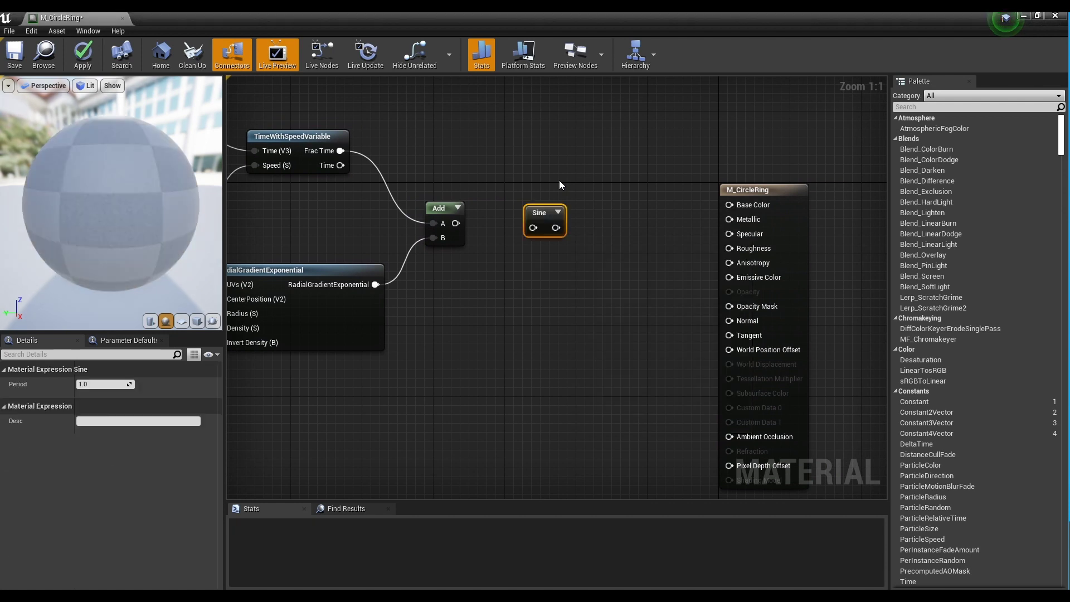
pyautogui.click(557, 212)
pyautogui.moveTo(547, 214); pyautogui.dragTo(538, 207)
pyautogui.moveTo(455, 224); pyautogui.dragTo(525, 225)
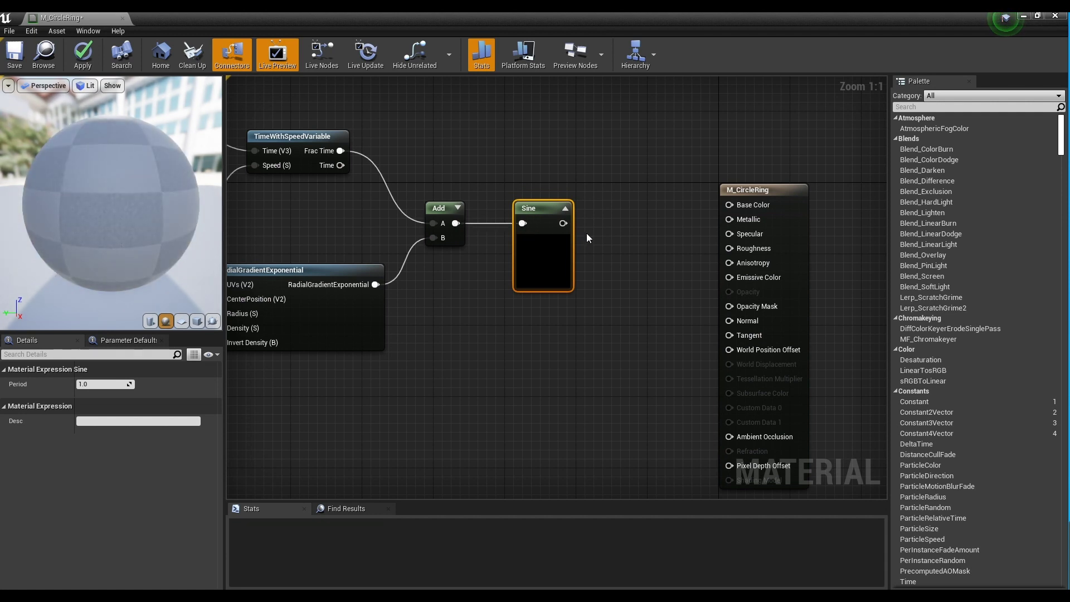
# - Set the Sine node's Period to 0.2
pyautogui.click(104, 384)
pyautogui.write('0.2')
pyautogui.press('Return')
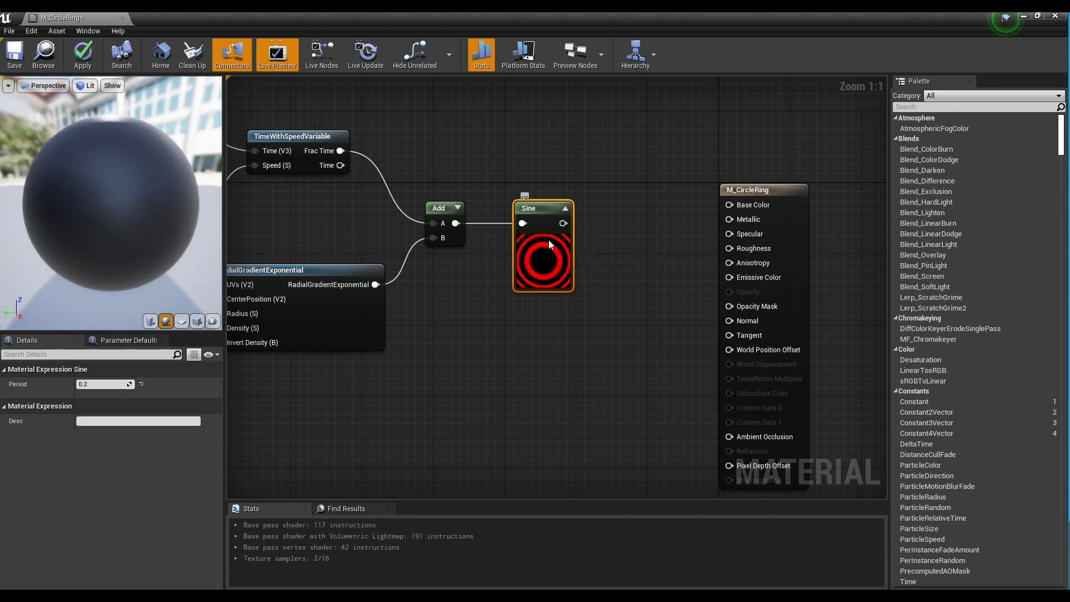
# - Preview the Sine node in the viewport on a cube mesh, inspect its ring pattern, and stop previewing the node
pyautogui.rightClick(548, 240)
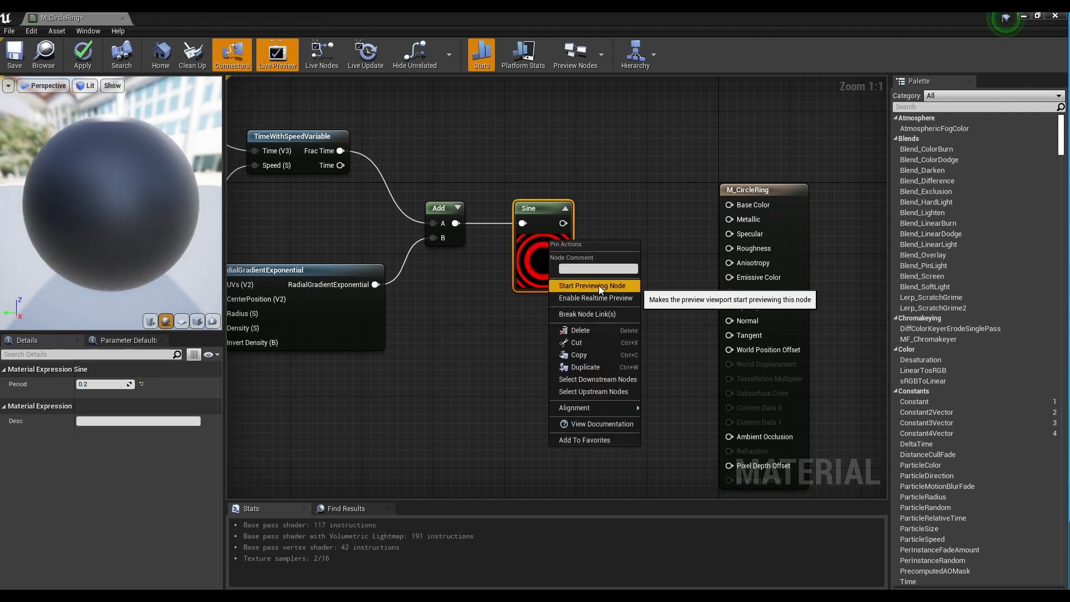
pyautogui.click(598, 285)
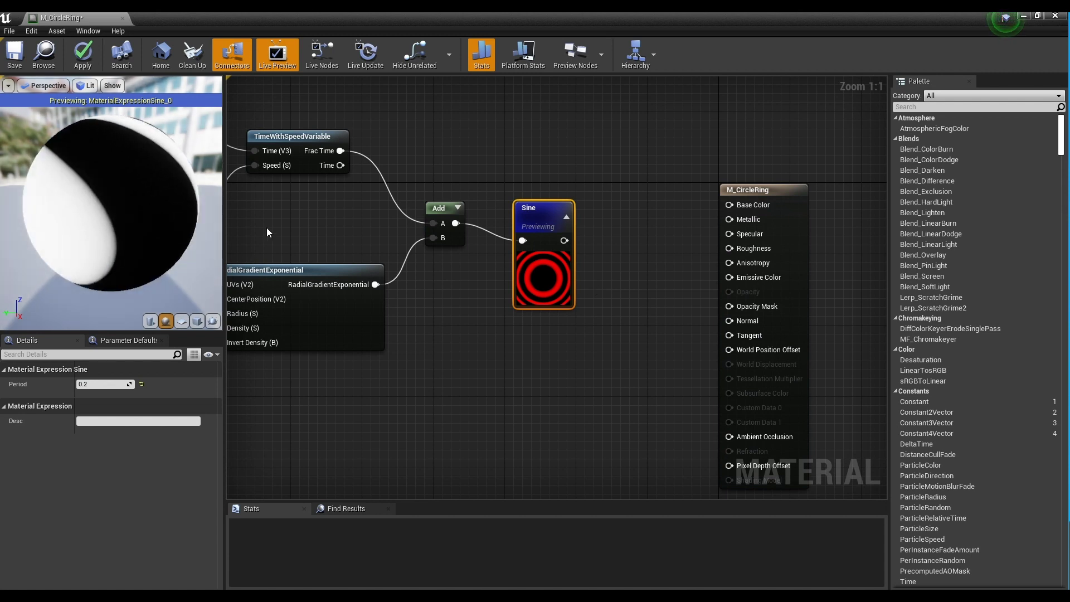
pyautogui.click(199, 321)
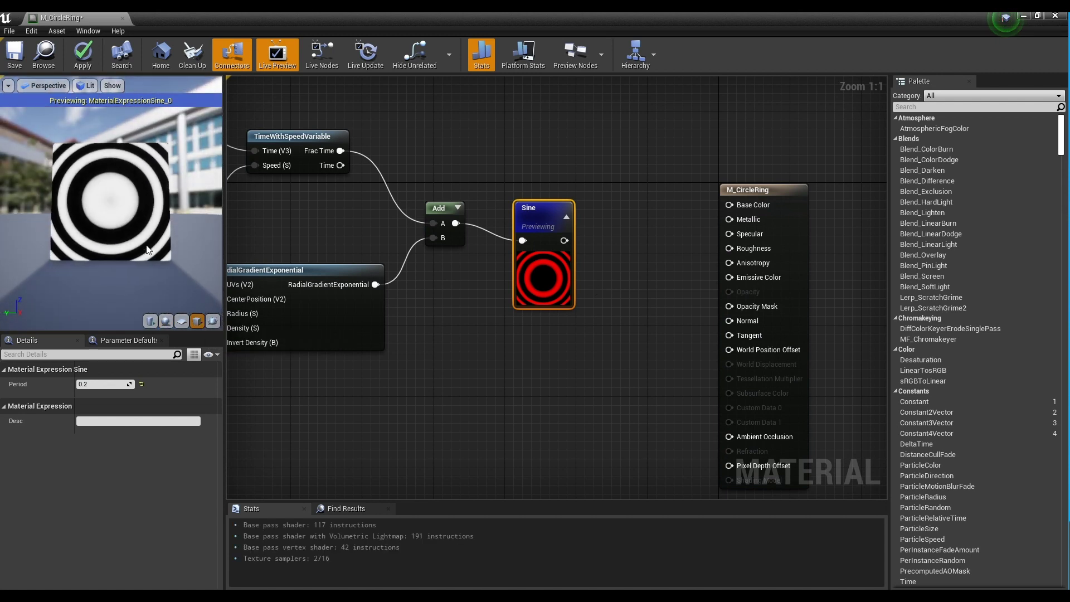
pyautogui.moveTo(147, 245); pyautogui.dragTo(166, 228)
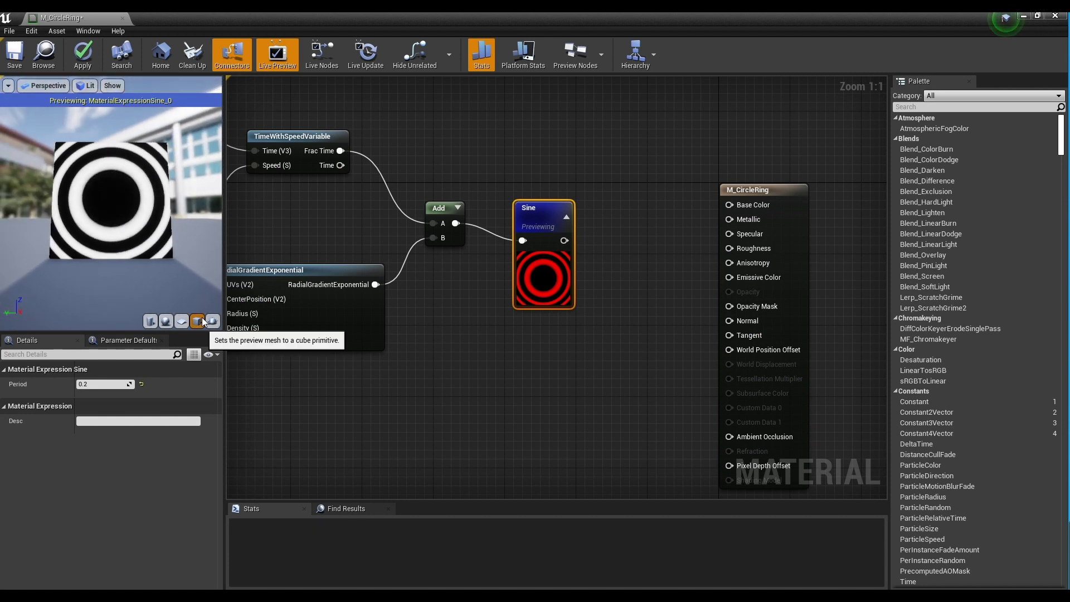
pyautogui.rightClick(546, 230)
pyautogui.click(566, 254)
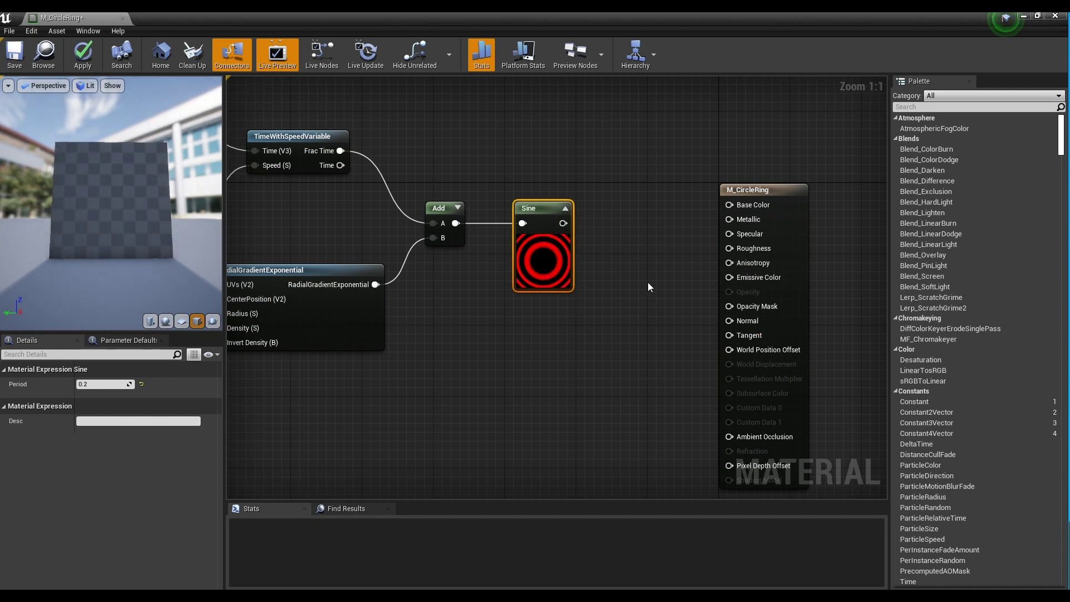
# - Move the M_CircleRing result node farther right to make room after the Sine node
pyautogui.moveTo(646, 285); pyautogui.dragTo(610, 254, button='right')
pyautogui.moveTo(696, 162); pyautogui.dragTo(773, 169)
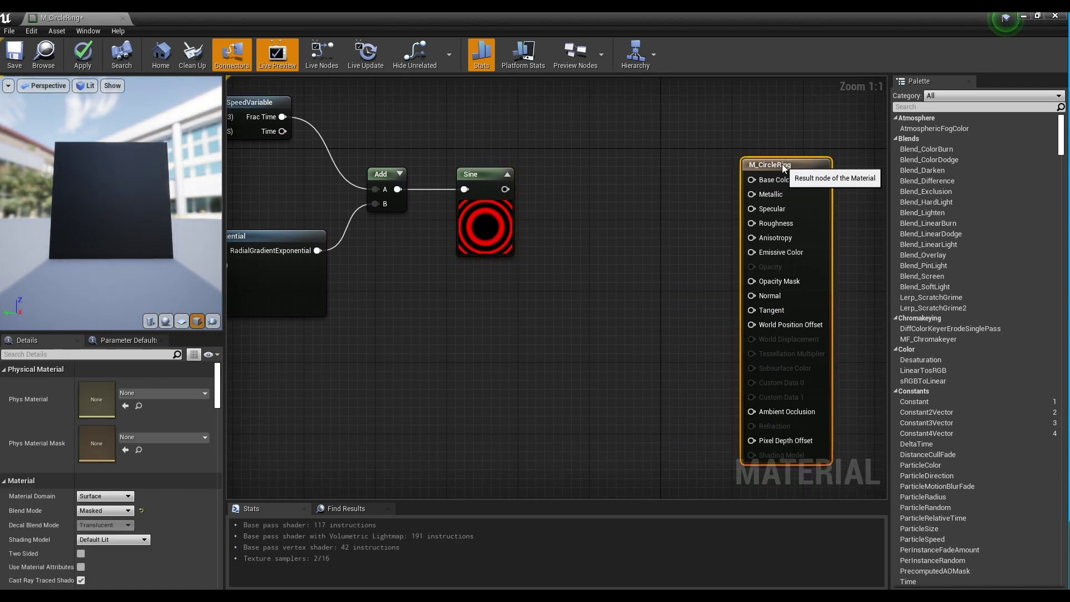
pyautogui.moveTo(586, 213); pyautogui.dragTo(671, 213, button='right')
pyautogui.scroll(-2, 670, 212)
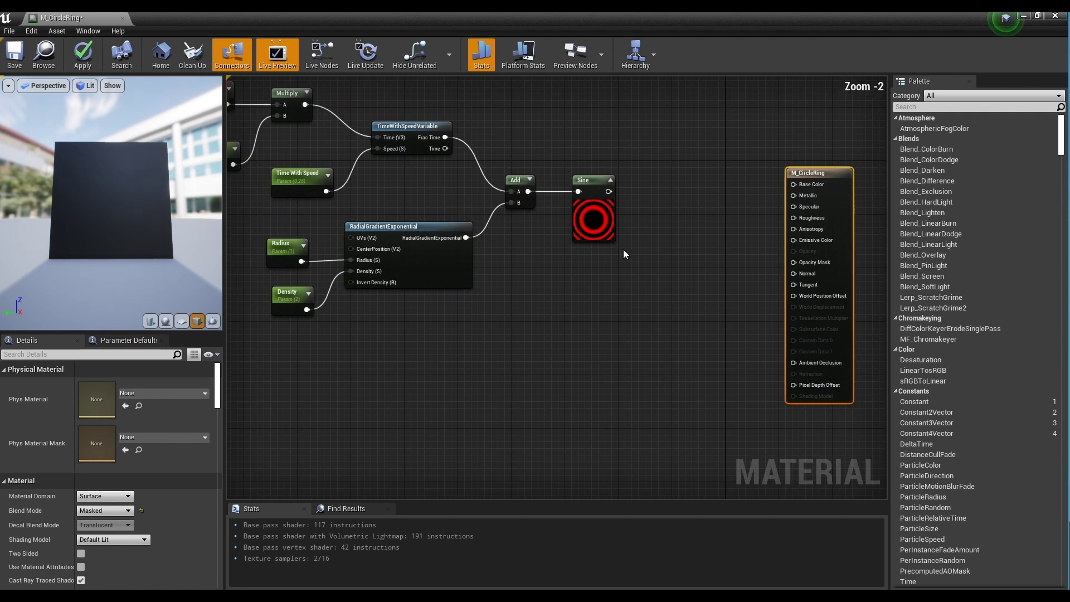
# - Copy the RadialGradientExponential node and paste two copies stacked below the original
pyautogui.click(400, 227)
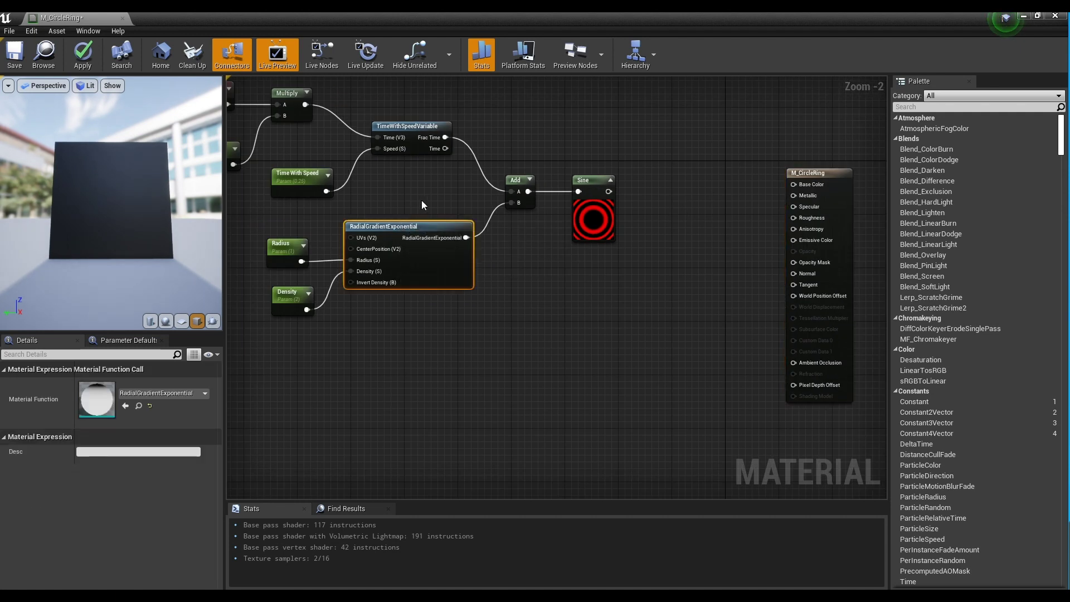
pyautogui.moveTo(489, 336); pyautogui.dragTo(529, 225, button='right')
pyautogui.hotkey('ctrl', 'v')
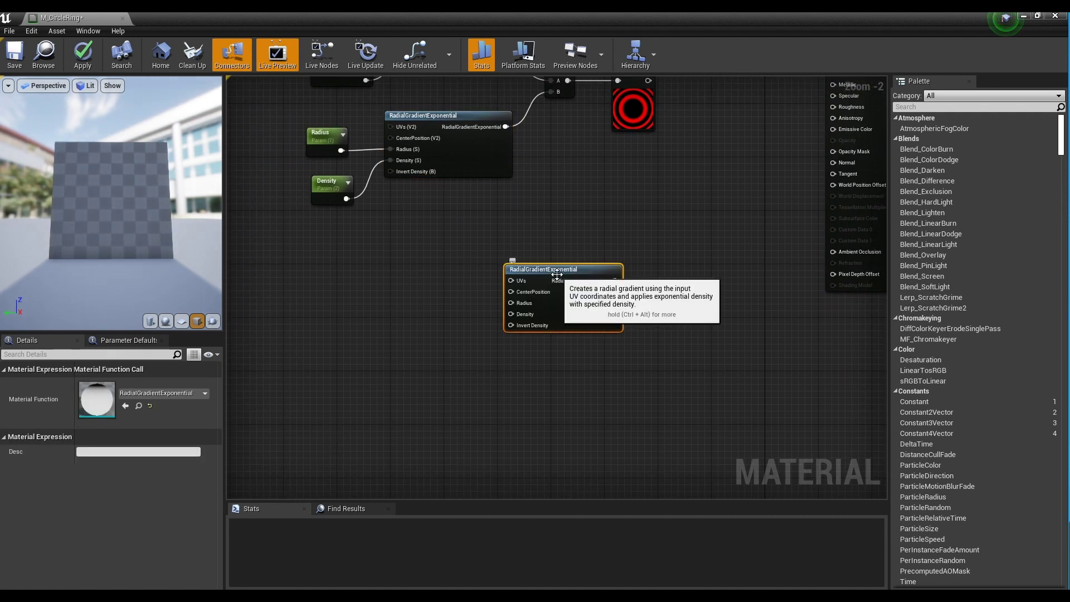
pyautogui.moveTo(557, 273); pyautogui.dragTo(543, 227)
pyautogui.click(534, 326)
pyautogui.hotkey('ctrl', 'v')
pyautogui.moveTo(576, 326); pyautogui.dragTo(529, 323)
# - Place two scalar parameters, one in front of each copied RadialGradientExponential node
pyautogui.click(407, 284)
pyautogui.moveTo(407, 283); pyautogui.dragTo(479, 272, button='right')
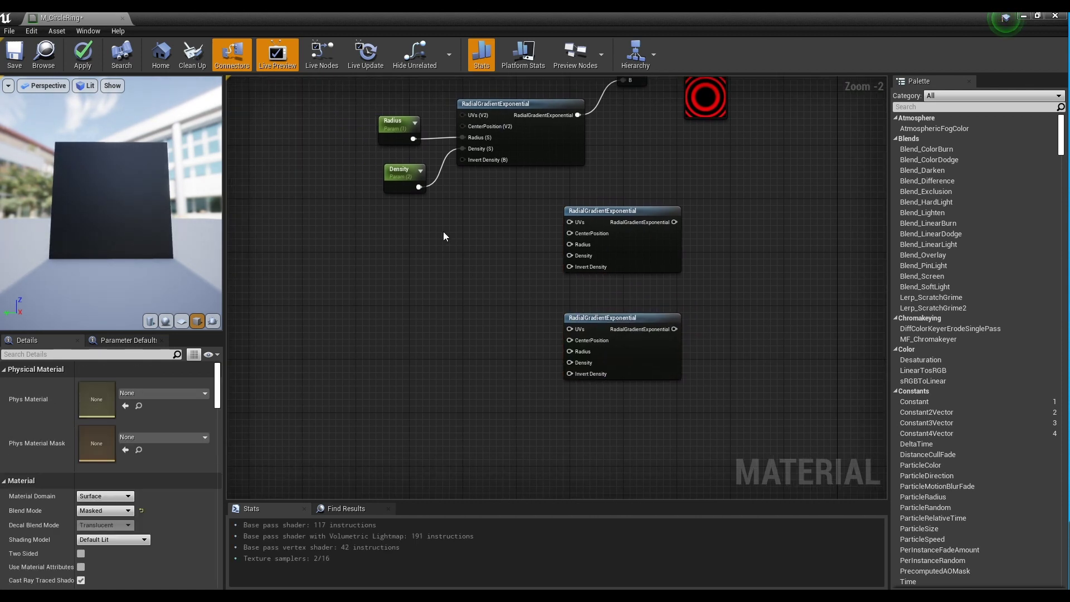
pyautogui.click(447, 232)
pyautogui.moveTo(457, 310); pyautogui.dragTo(465, 288, button='right')
pyautogui.click(457, 309)
pyautogui.click(456, 313)
pyautogui.click(491, 272)
pyautogui.scroll(2, 490, 272)
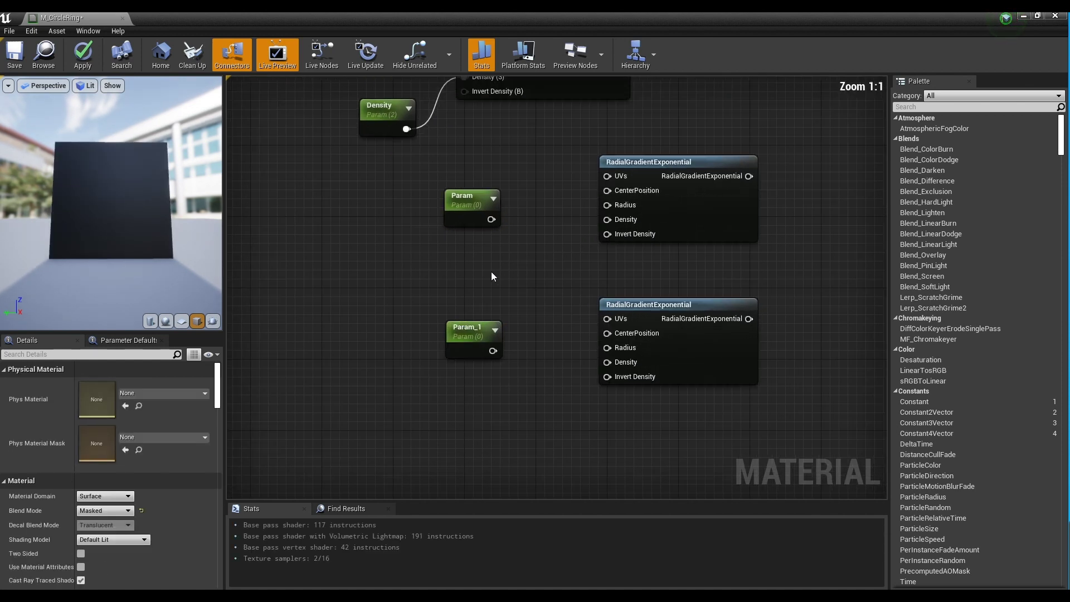
# - Name the upper new parameter Mask Radius and set its default value to 0.52
pyautogui.click(446, 209)
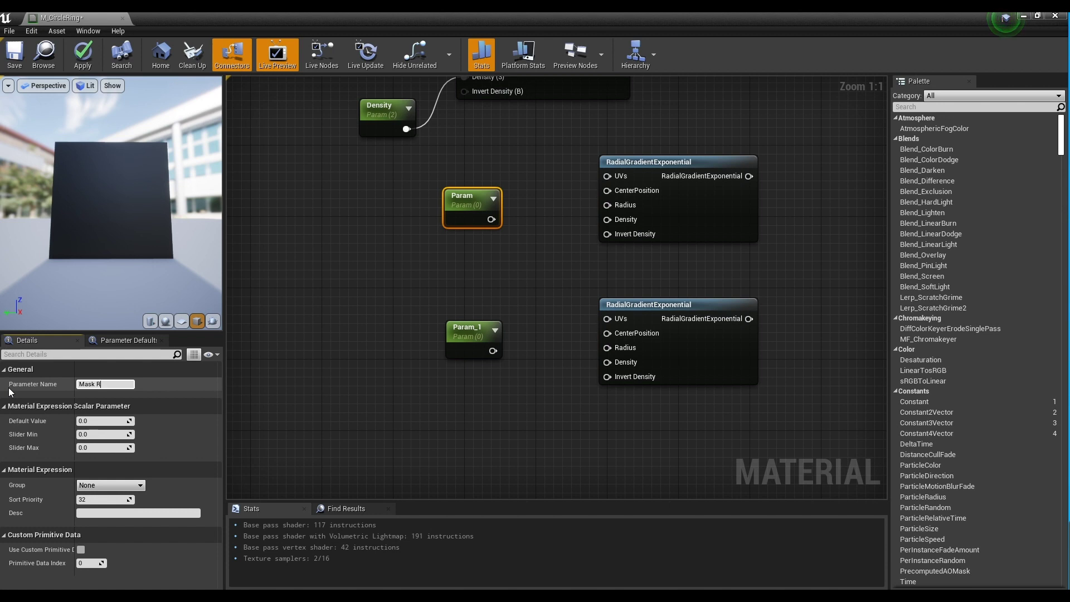
pyautogui.press('Return')
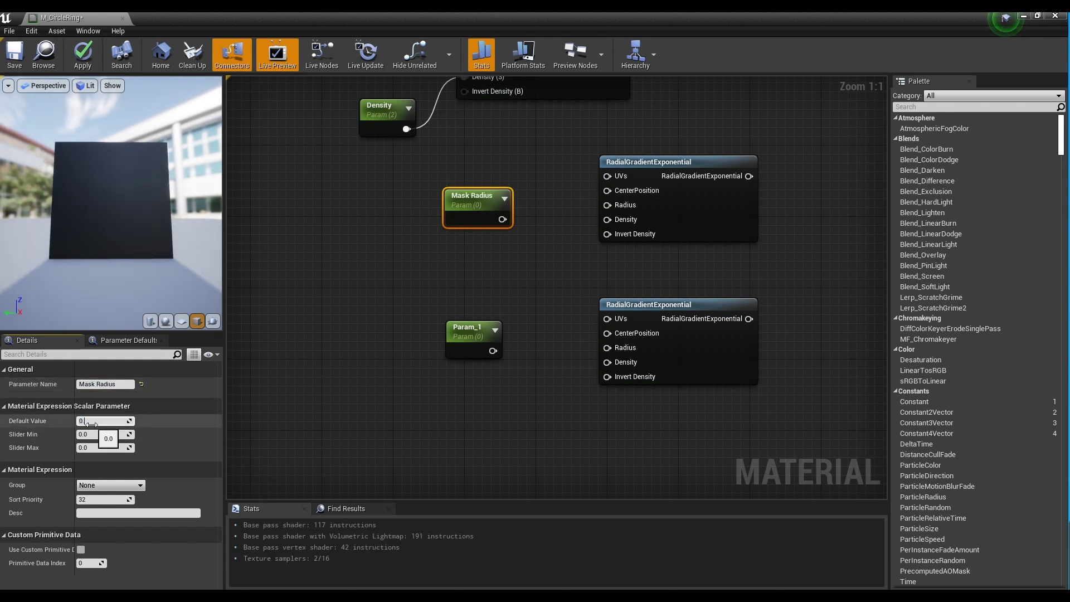
pyautogui.press('Return')
# - Name the lower new parameter Mask2 Radius and set its default value to 0.2
pyautogui.click(468, 333)
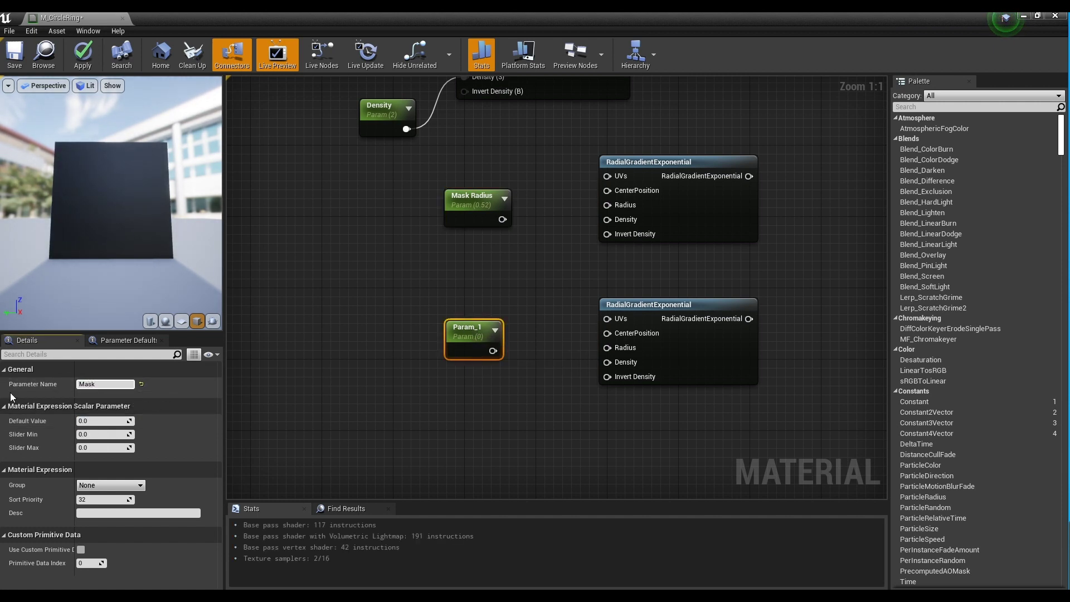
pyautogui.write('Mask2 Radius')
pyautogui.press('Return')
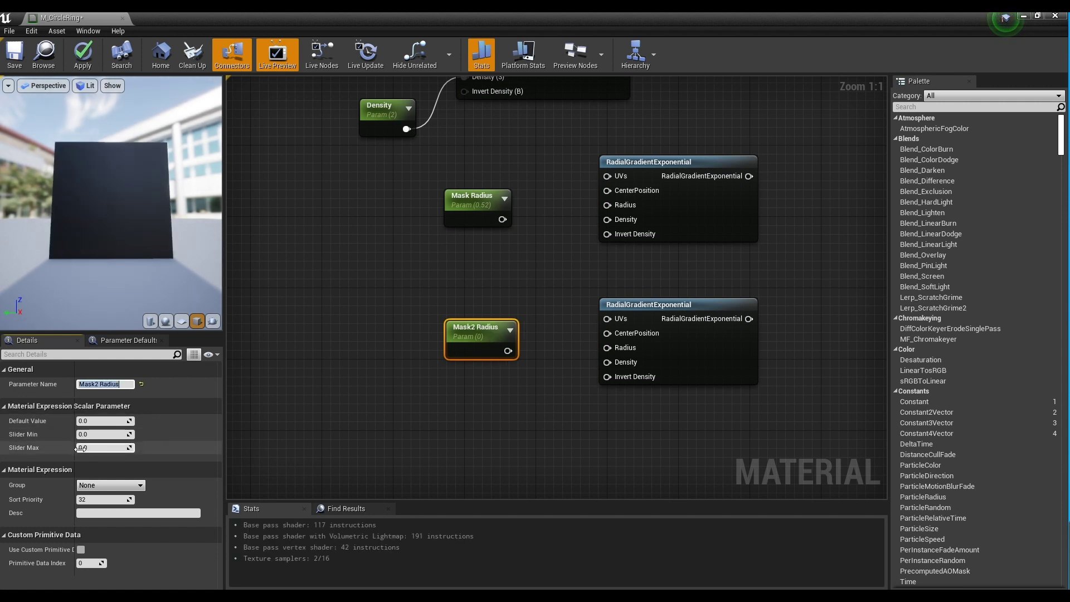
pyautogui.write('.2')
pyautogui.press('Return')
# - Connect Mask Radius and Mask2 Radius to the Radius inputs of their adjacent gradient nodes and move both parameters closer
pyautogui.click(502, 219)
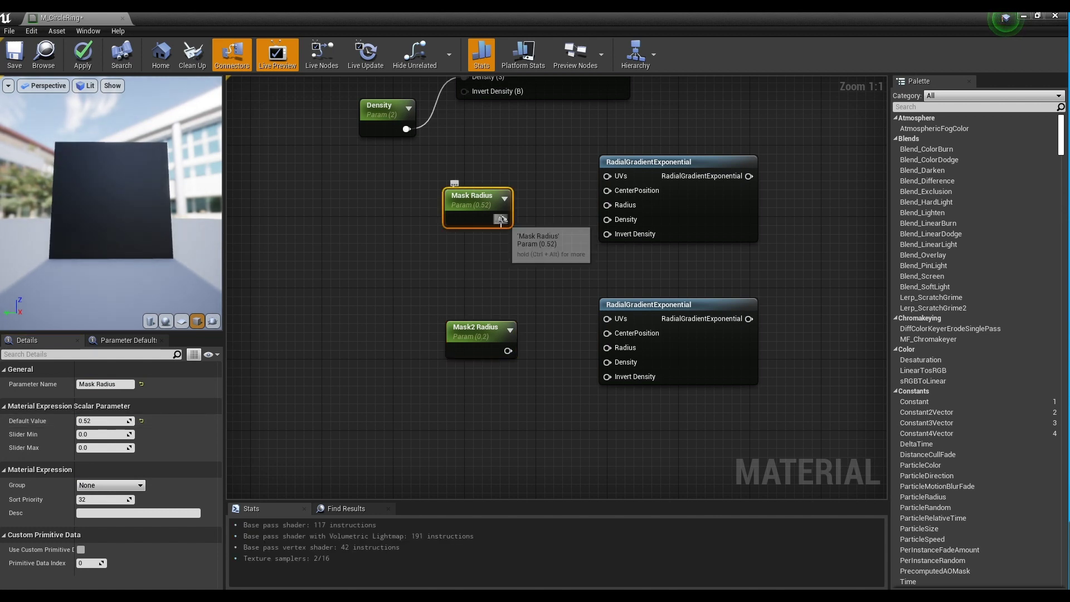
pyautogui.moveTo(501, 219); pyautogui.dragTo(607, 205)
pyautogui.moveTo(508, 350); pyautogui.dragTo(620, 348)
pyautogui.moveTo(490, 330); pyautogui.dragTo(546, 333)
pyautogui.moveTo(478, 207); pyautogui.dragTo(535, 209)
# - Add a Subtract node after the copied gradients, connecting the upper gradient to A and the lower one to B
pyautogui.moveTo(814, 239); pyautogui.dragTo(647, 263, button='right')
pyautogui.rightClick(667, 262)
pyautogui.write('su')
pyautogui.press('Return')
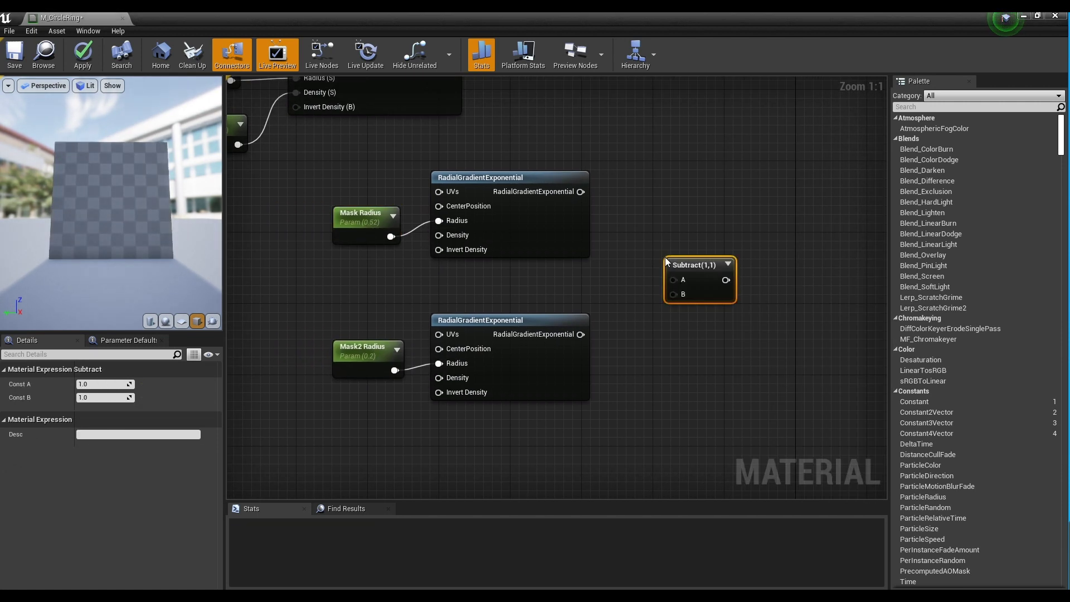
pyautogui.moveTo(581, 191); pyautogui.dragTo(675, 280)
pyautogui.moveTo(580, 334); pyautogui.dragTo(638, 250)
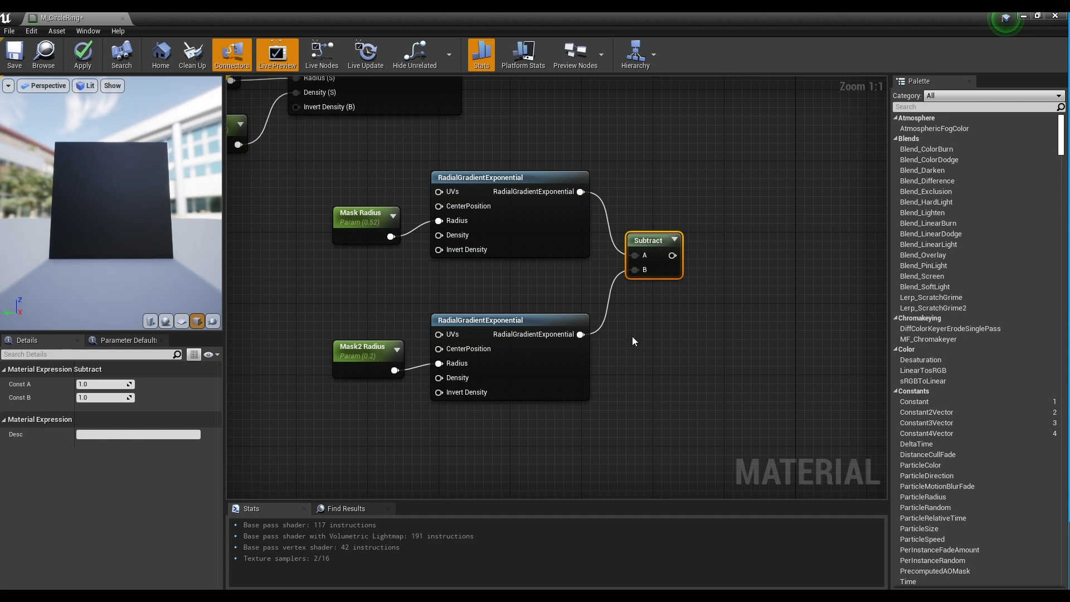
# - Preview the Subtract node on the preview mesh, rotate the view to check the ring mask, and stop the preview
pyautogui.rightClick(655, 243)
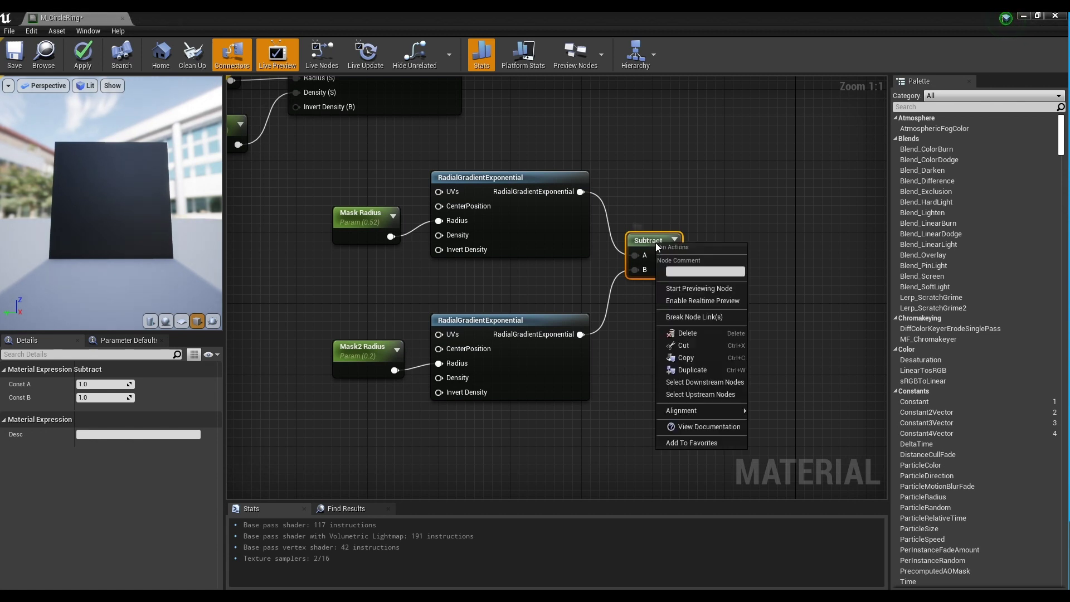
pyautogui.click(684, 290)
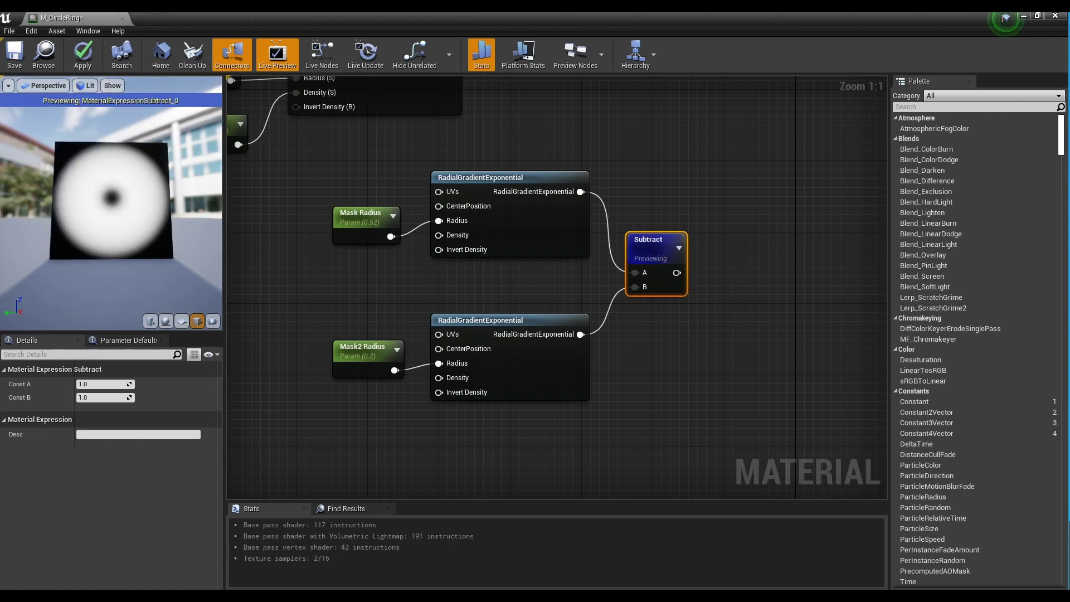
pyautogui.moveTo(128, 210)
pyautogui.mouseDown()
pyautogui.moveTo(94, 204)
pyautogui.moveTo(112, 202)
pyautogui.mouseUp()
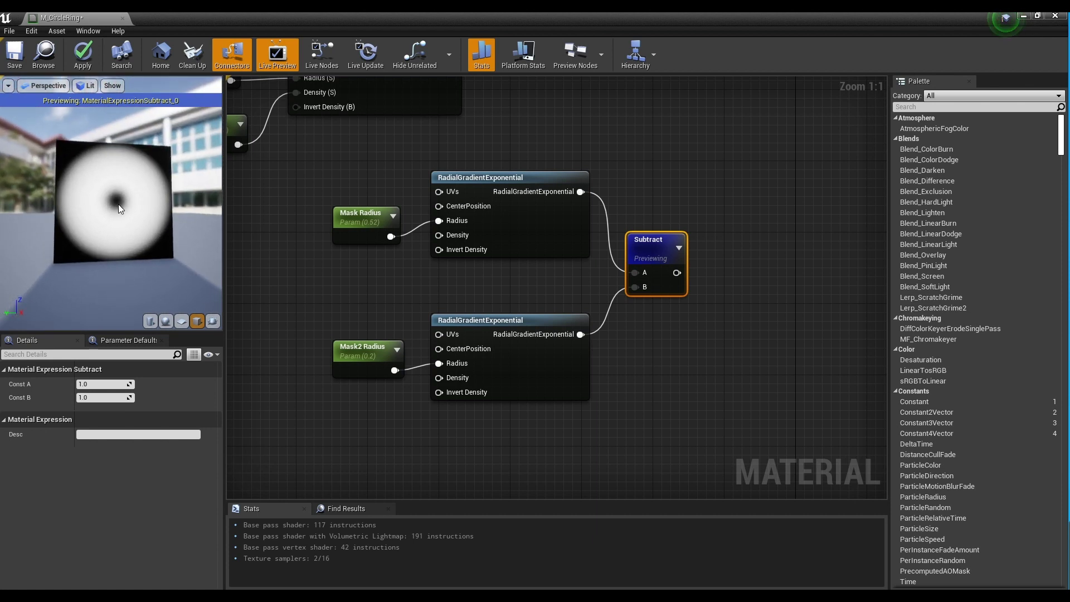
pyautogui.rightClick(649, 248)
pyautogui.click(681, 291)
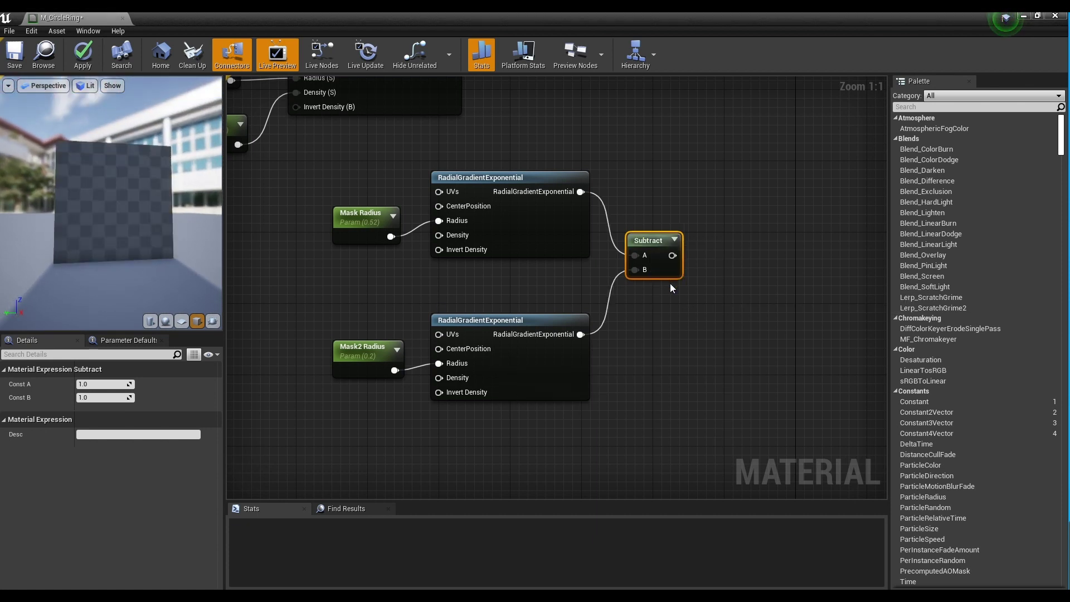
# - Shift the mask gradients, their radius parameters and the Subtract node together slightly within the graph
pyautogui.moveTo(670, 288); pyautogui.dragTo(652, 355, button='right')
pyautogui.moveTo(332, 234); pyautogui.dragTo(644, 418)
pyautogui.moveTo(637, 314); pyautogui.dragTo(611, 305)
pyautogui.click(648, 243)
# - Add a Constant3Vector in an empty area above the graph and convert it to a parameter named Emissive Color
pyautogui.moveTo(635, 195); pyautogui.dragTo(597, 462, button='right')
pyautogui.moveTo(562, 234); pyautogui.dragTo(678, 459, button='right')
pyautogui.moveTo(583, 253); pyautogui.dragTo(604, 345, button='right')
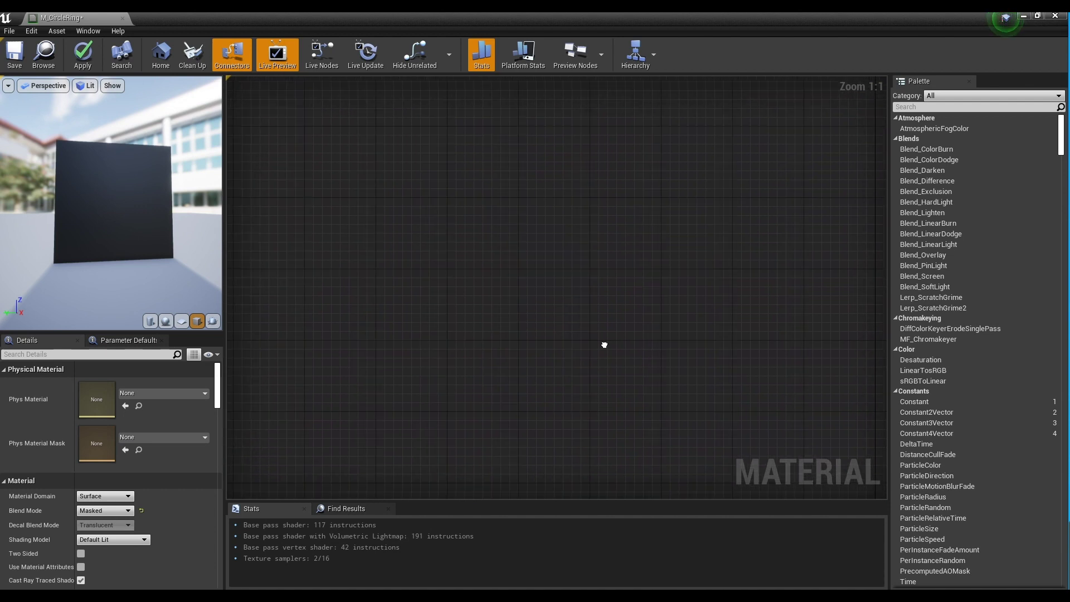
pyautogui.click(529, 195)
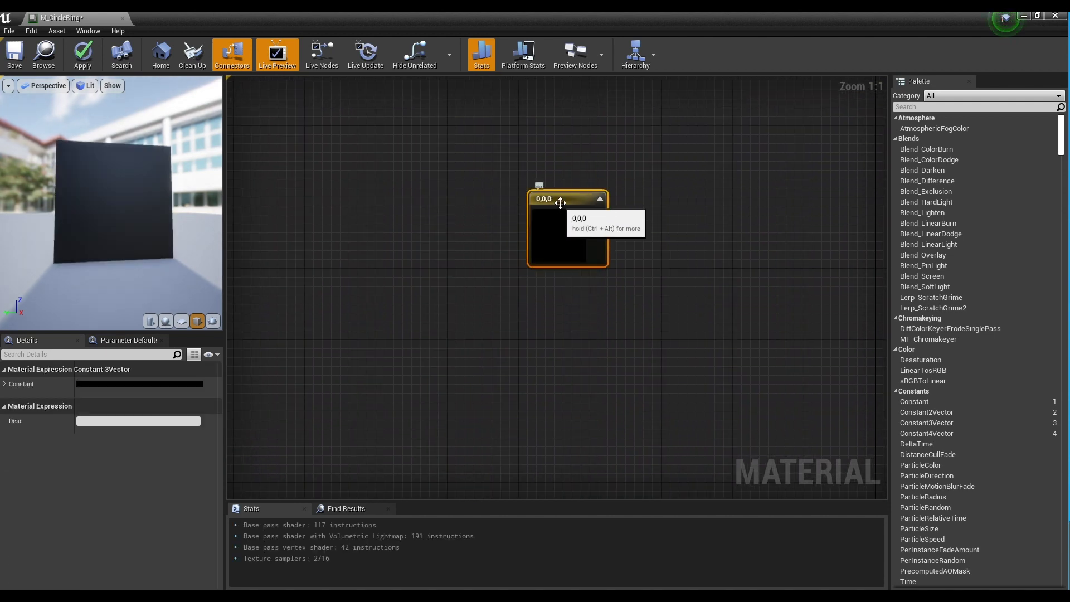
pyautogui.rightClick(562, 202)
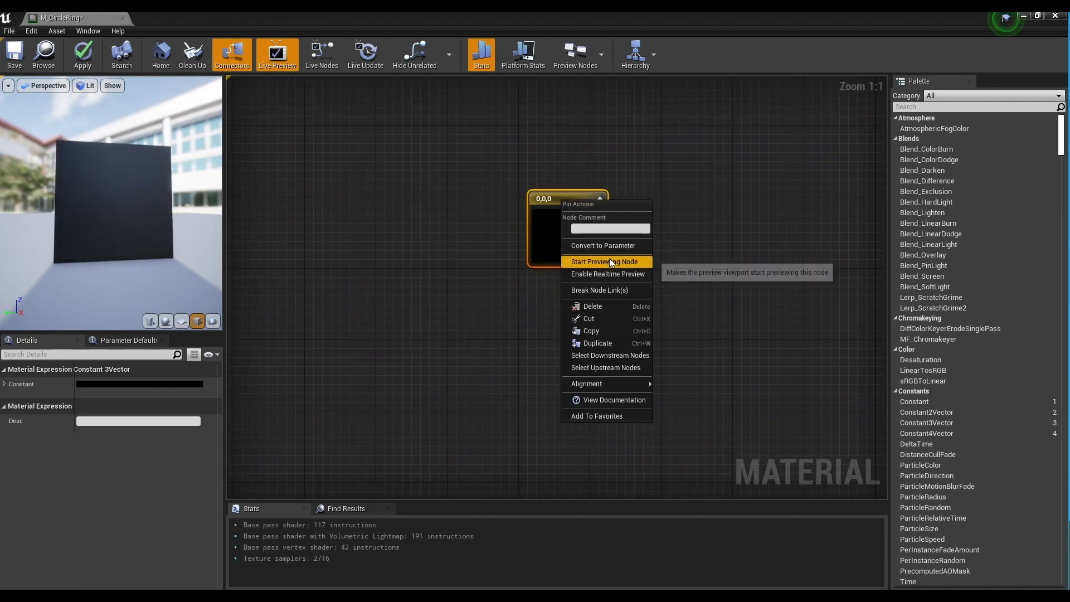
pyautogui.click(640, 262)
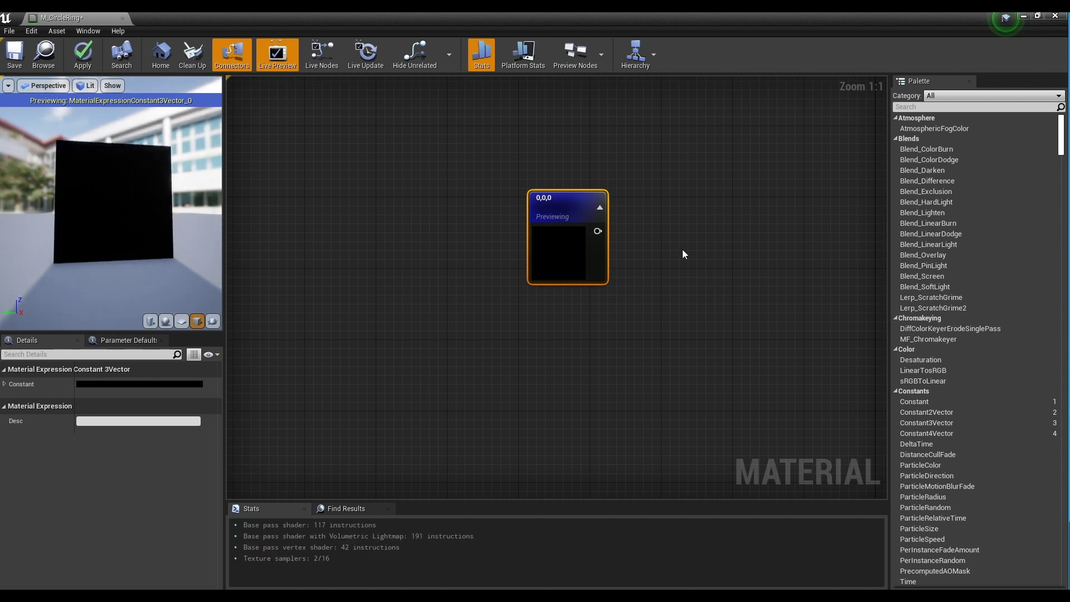
pyautogui.rightClick(575, 212)
pyautogui.click(619, 255)
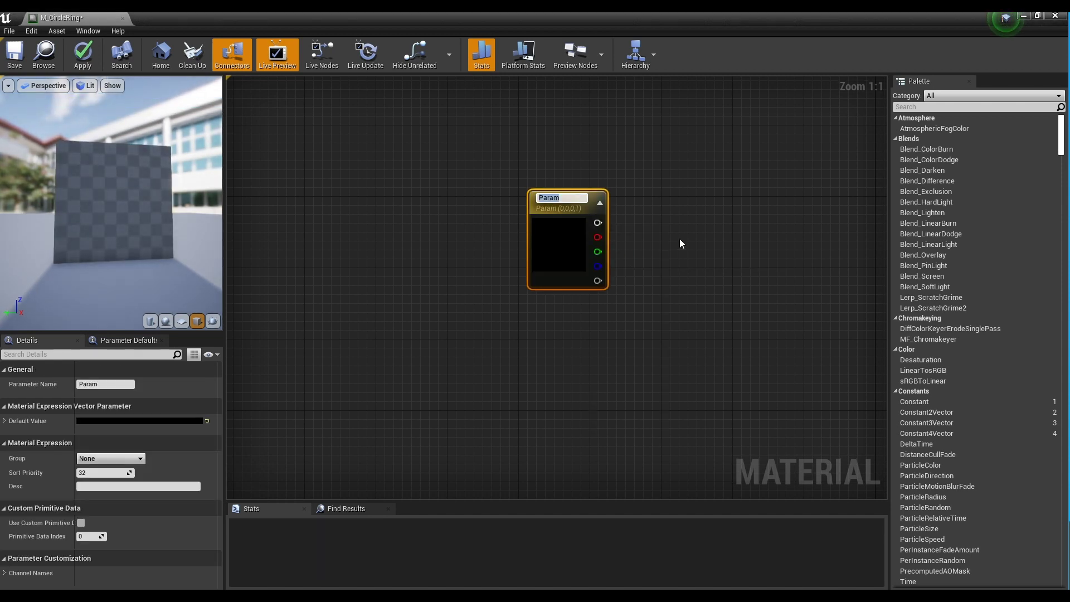
pyautogui.write('Emiss')
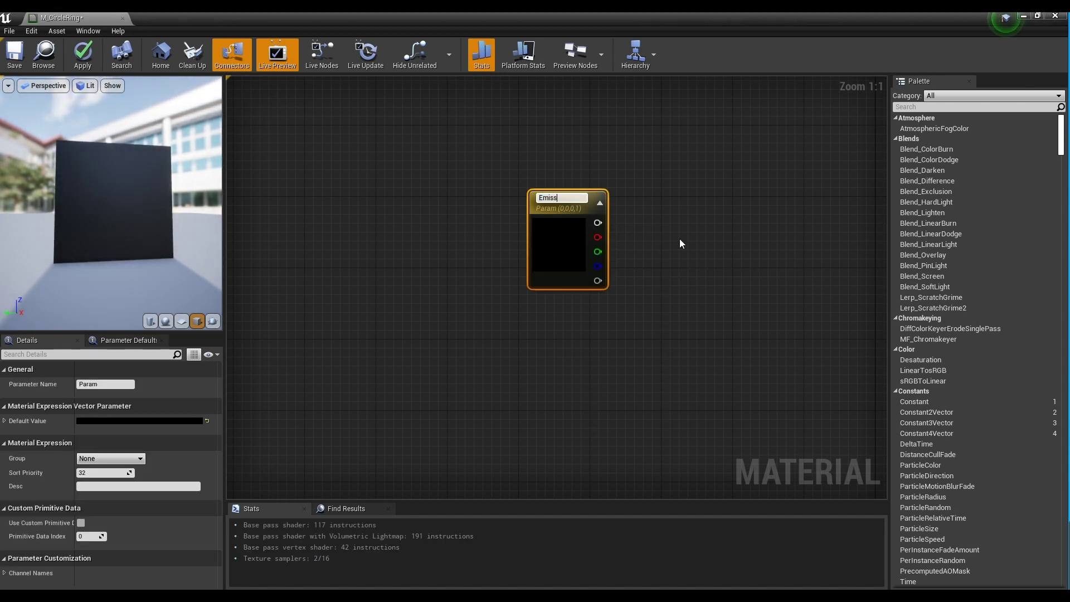
pyautogui.write('ive Color')
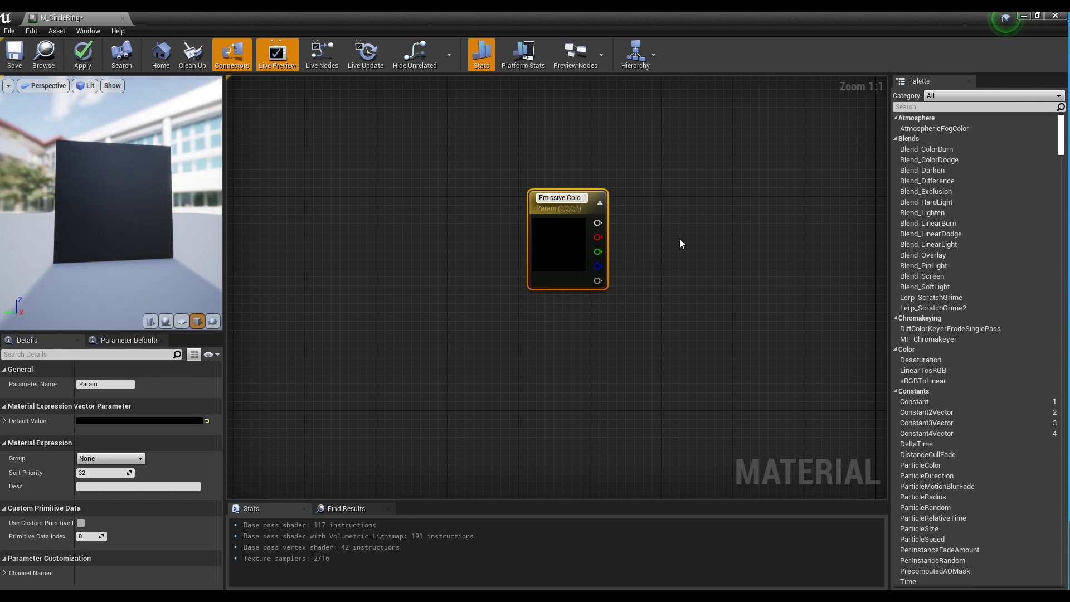
pyautogui.press('Return')
# - Set the Emissive Color default to R 0, G 5, B 10 and shift the node slightly
pyautogui.doubleClick(559, 249)
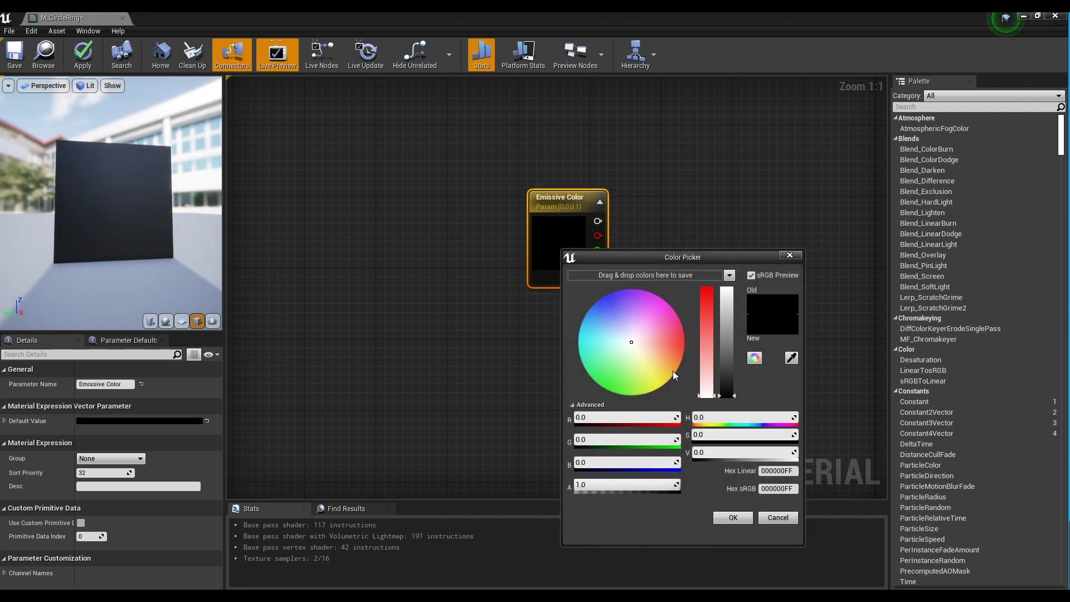
pyautogui.write('5')
pyautogui.press('Return')
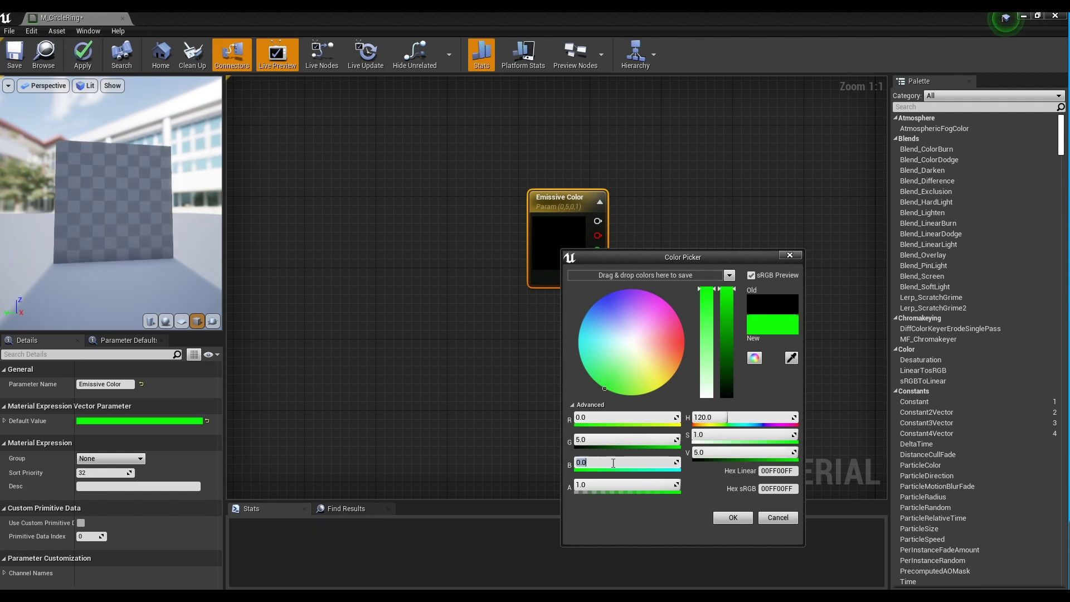
pyautogui.write('10')
pyautogui.press('Return')
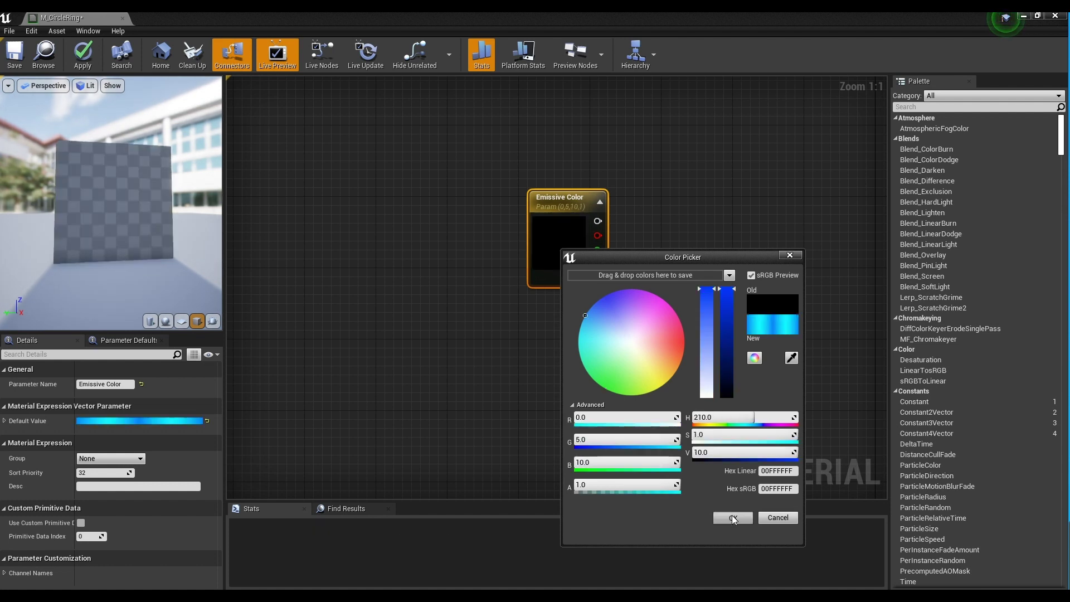
pyautogui.click(733, 518)
pyautogui.moveTo(561, 203); pyautogui.dragTo(534, 209)
pyautogui.click(633, 237)
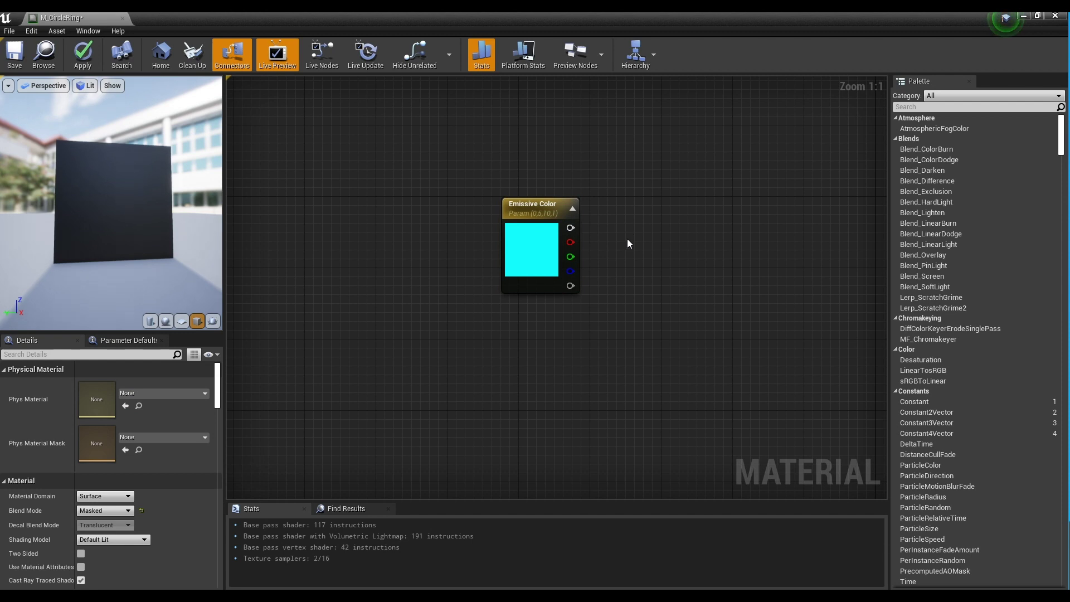
# - Add a Multiply node beside Emissive Color and a scalar parameter below it named Bright Color with default value 10
pyautogui.click(634, 222)
pyautogui.click(545, 311)
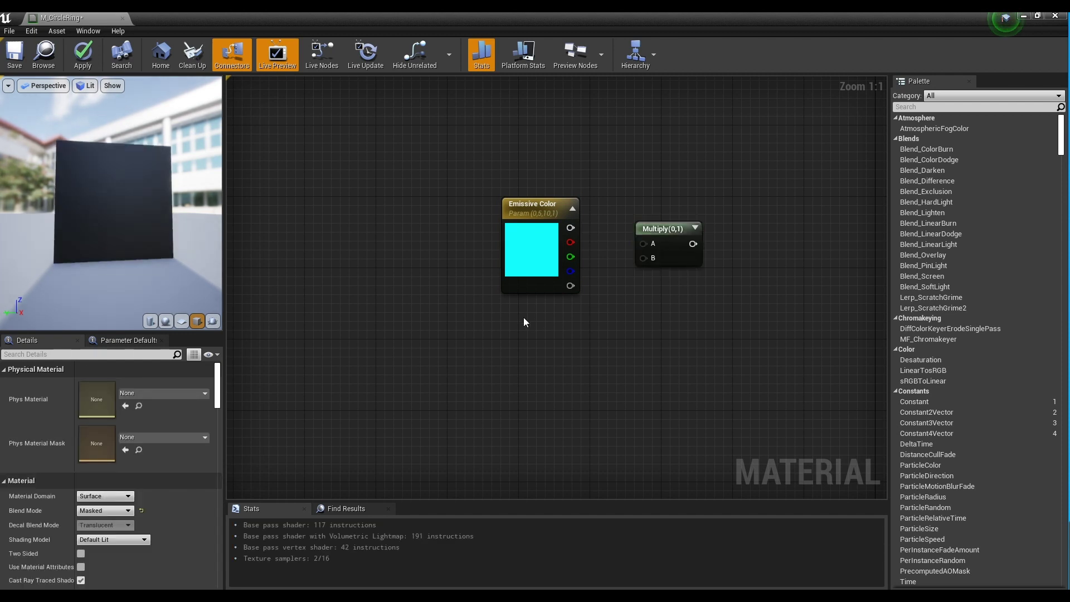
pyautogui.click(523, 317)
pyautogui.write('Brig')
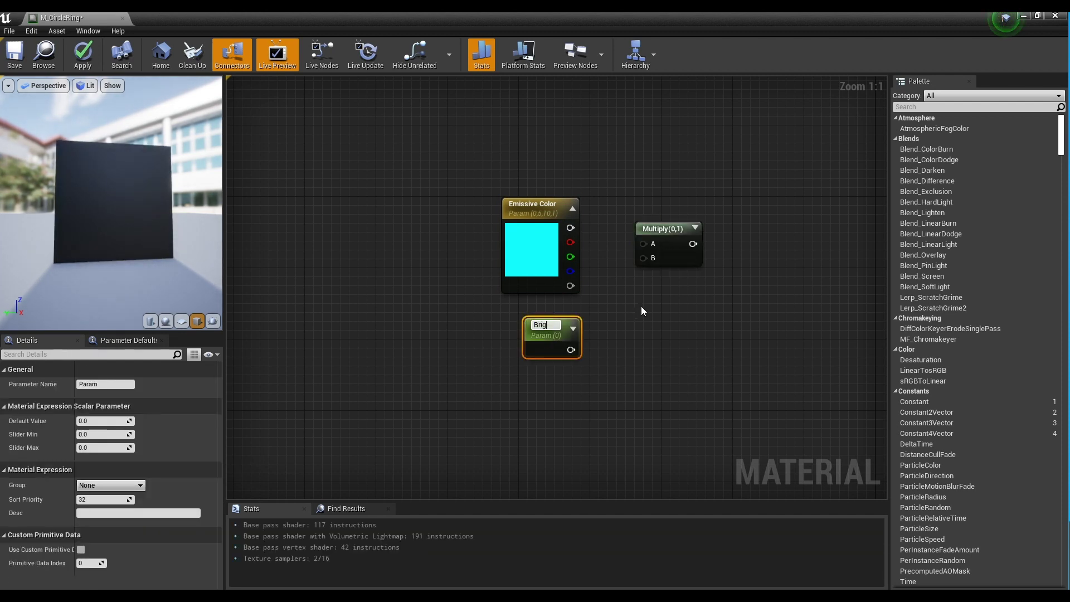
pyautogui.write('ht Color')
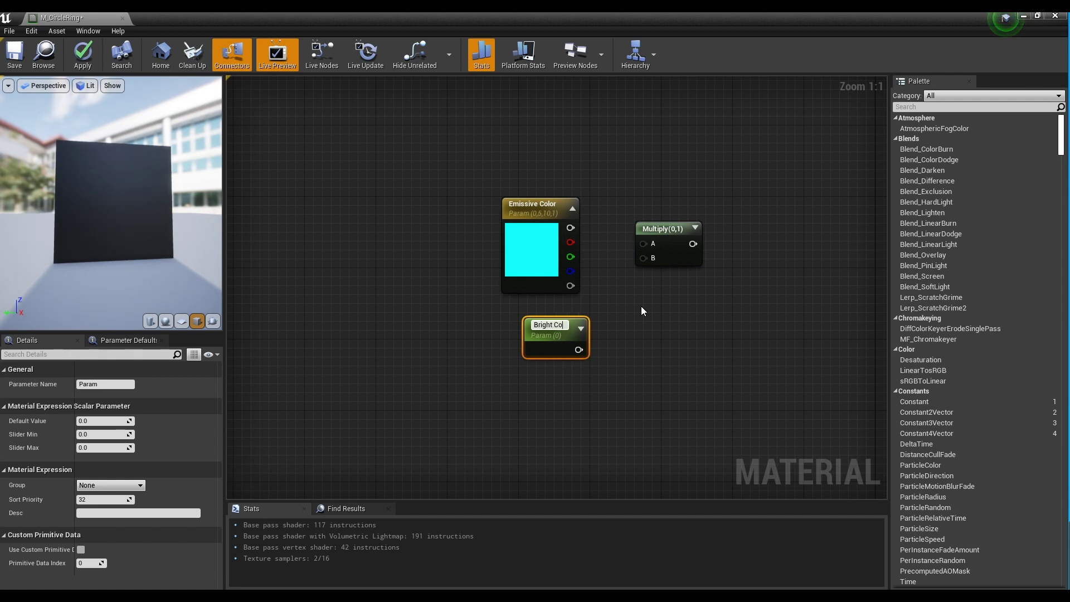
pyautogui.press('Return')
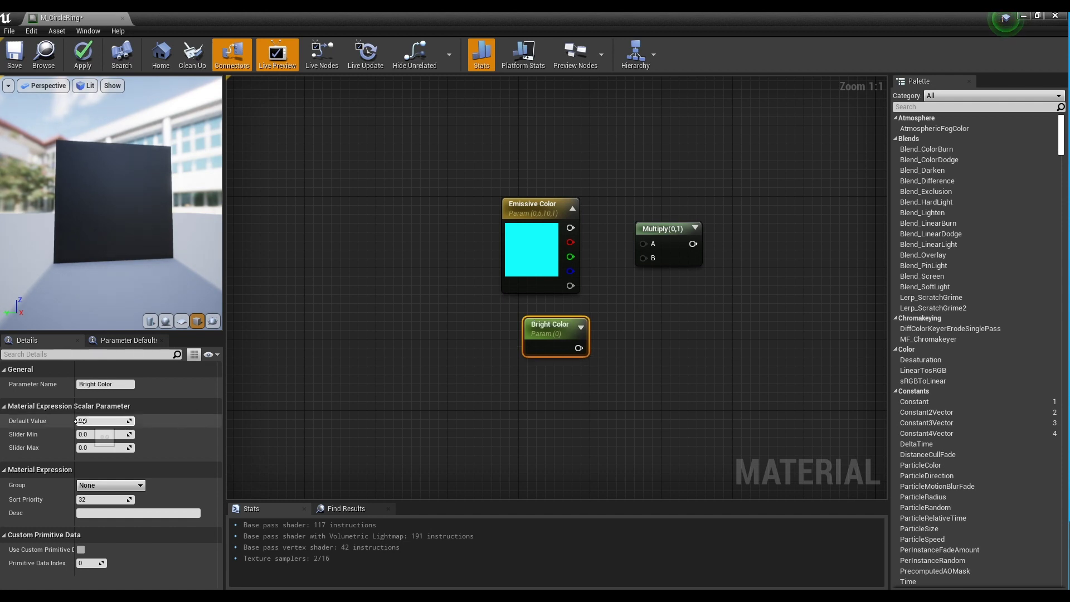
pyautogui.write('10')
pyautogui.press('Return')
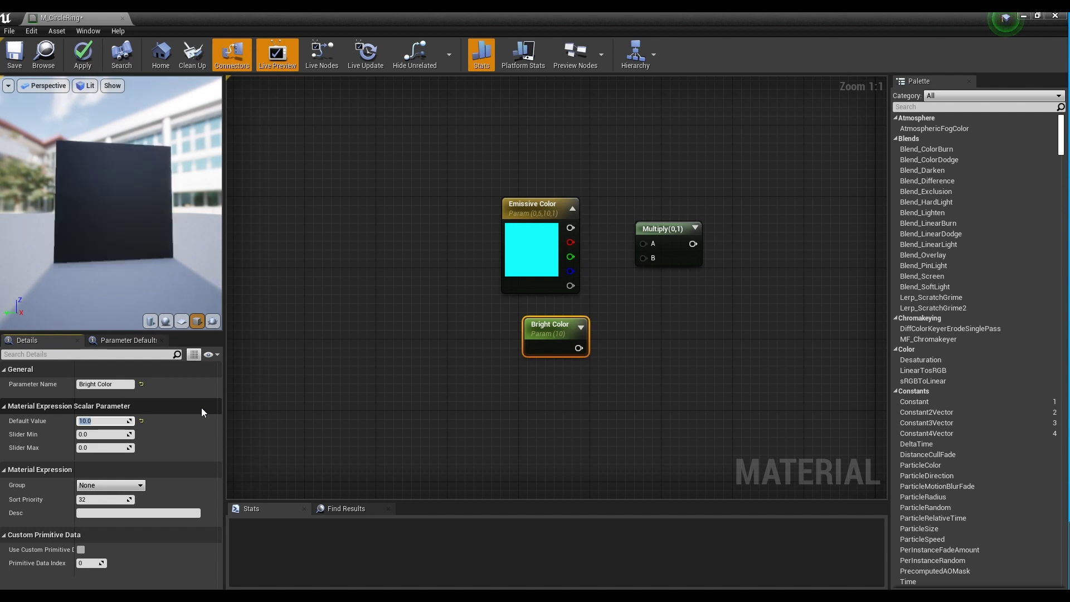
pyautogui.click(500, 384)
# - Align Bright Color under Emissive Color and connect Emissive Color to A and Bright Color to B of the Multiply
pyautogui.moveTo(562, 319); pyautogui.dragTo(558, 321)
pyautogui.click(628, 308)
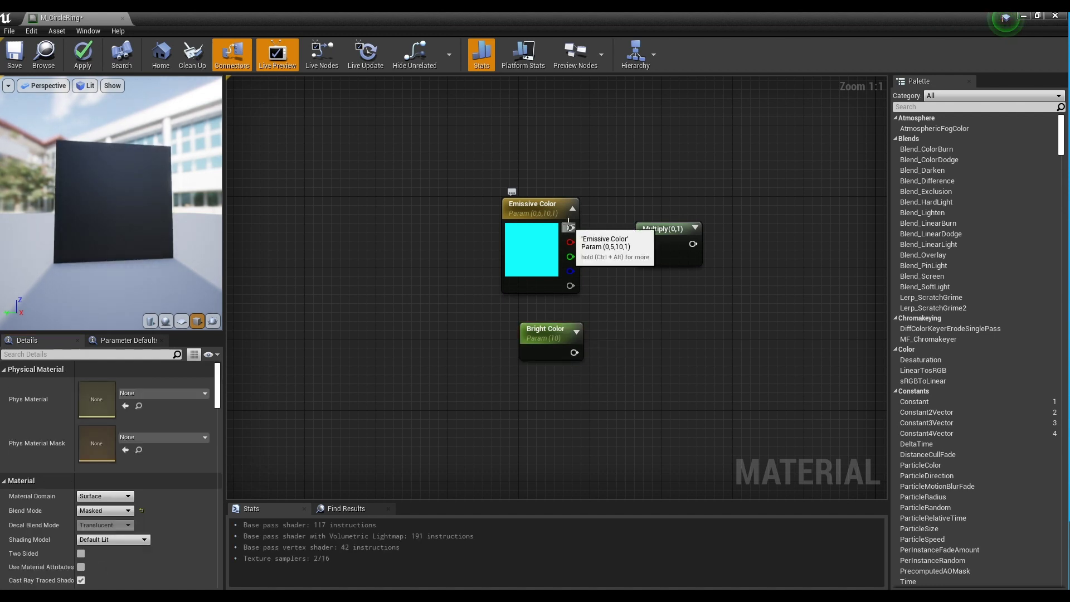
pyautogui.moveTo(569, 227); pyautogui.dragTo(647, 249)
pyautogui.moveTo(575, 349); pyautogui.dragTo(639, 218)
# - Move the Emissive Color, Bright Color and Multiply group down to just above the Sine chain
pyautogui.moveTo(602, 332); pyautogui.dragTo(509, 416)
pyautogui.moveTo(639, 237); pyautogui.dragTo(693, 353)
pyautogui.moveTo(793, 398); pyautogui.dragTo(633, 184, button='right')
pyautogui.moveTo(528, 116); pyautogui.dragTo(616, 241)
pyautogui.click(691, 406)
pyautogui.moveTo(692, 409); pyautogui.dragTo(520, 205, button='right')
pyautogui.moveTo(654, 225); pyautogui.dragTo(678, 226)
# - Add two Multiply nodes before the M_CircleRing result node, one near the Sine and one near the Subtract
pyautogui.moveTo(544, 310); pyautogui.dragTo(582, 306, button='right')
pyautogui.scroll(-2, 612, 263)
pyautogui.click(573, 254)
pyautogui.click(571, 260)
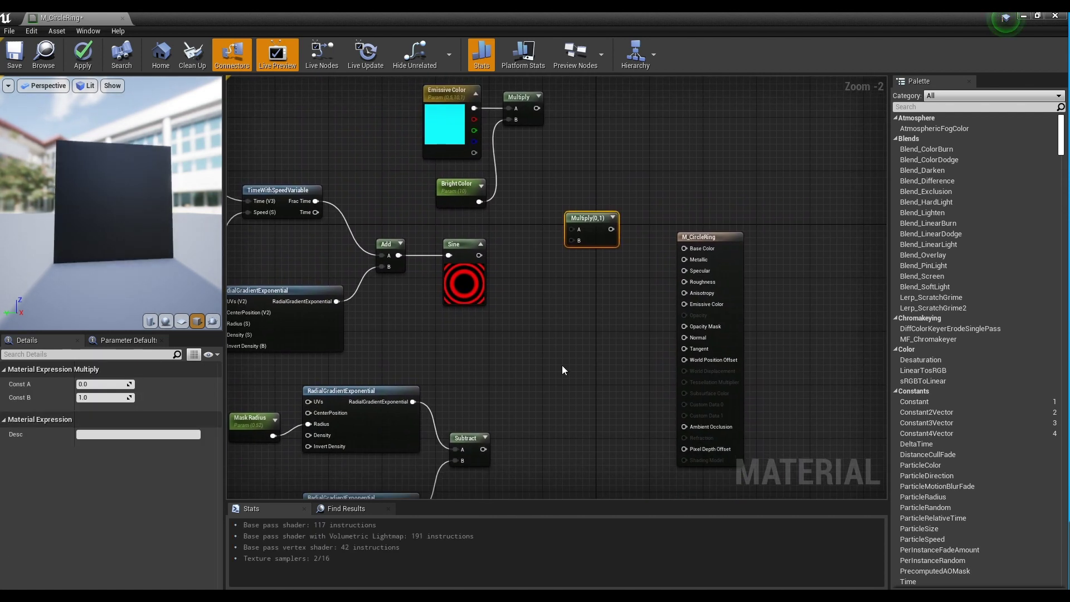
pyautogui.click(563, 371)
pyautogui.click(594, 306)
pyautogui.moveTo(602, 283); pyautogui.dragTo(597, 345, button='right')
pyautogui.click(574, 278)
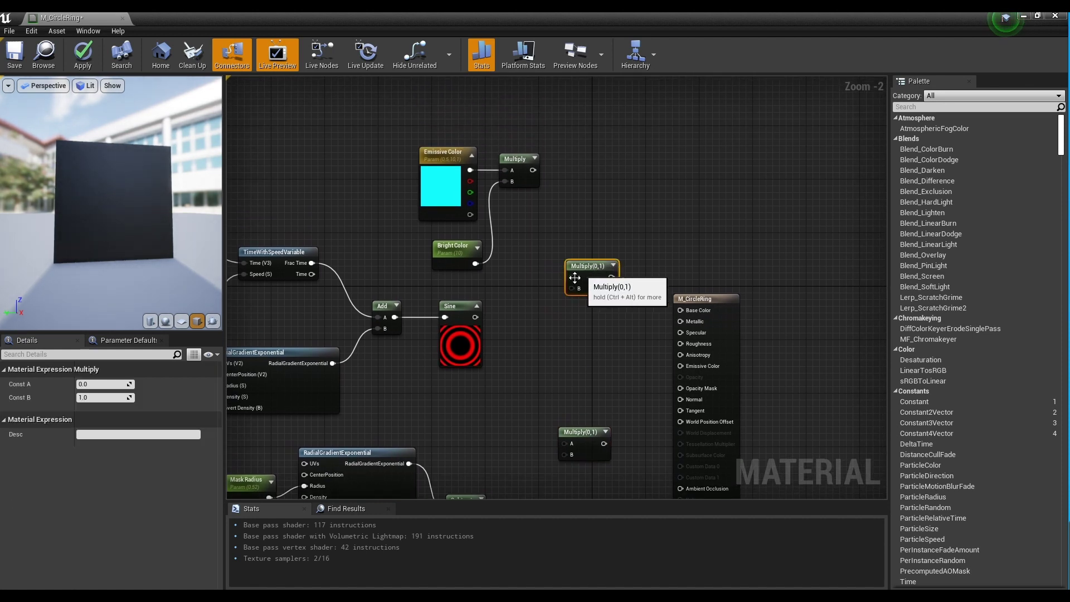
# - Connect the color Multiply to A and Sine to B of the upper new Multiply, and its output to Emissive Color
pyautogui.moveTo(475, 317); pyautogui.dragTo(574, 289)
pyautogui.moveTo(533, 170); pyautogui.dragTo(572, 277)
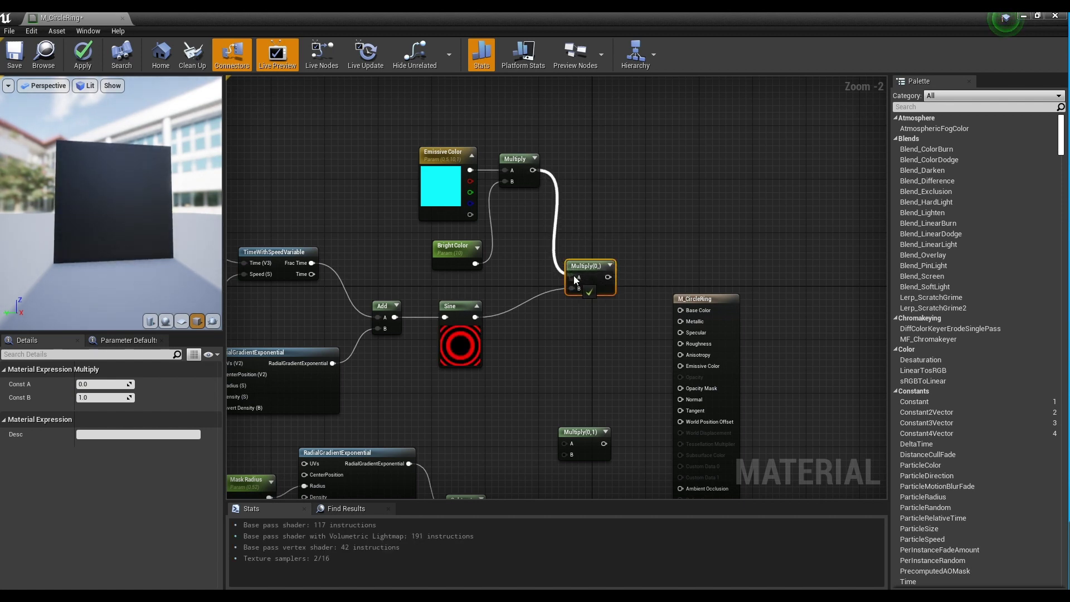
pyautogui.click(599, 220)
pyautogui.moveTo(600, 277); pyautogui.dragTo(685, 372)
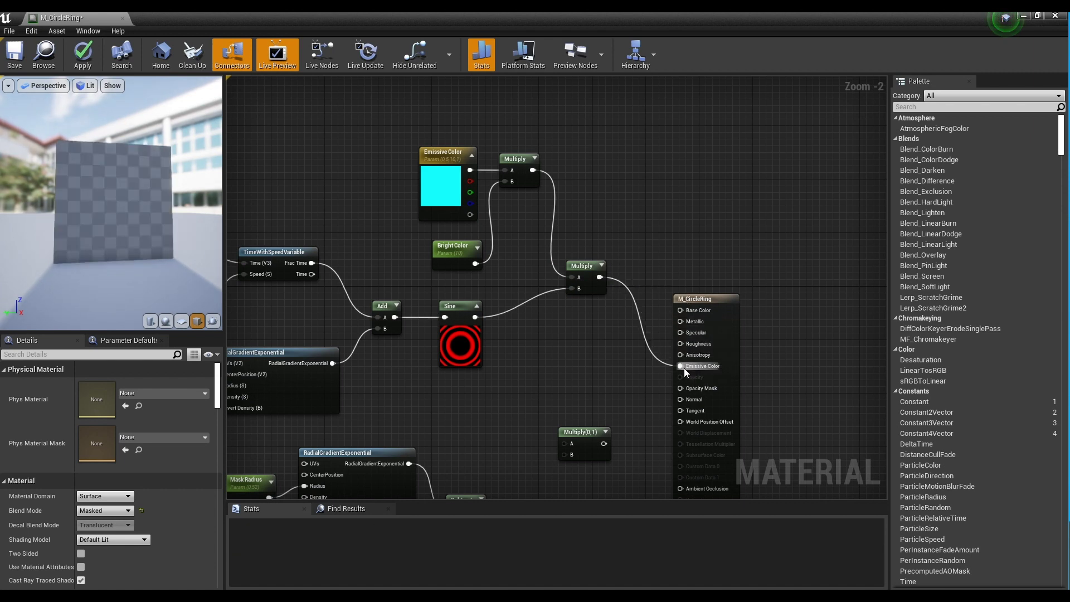
# - Connect Sine to A and Subtract to B of the lower Multiply, and its output to Opacity Mask
pyautogui.moveTo(623, 403); pyautogui.dragTo(615, 355, button='right')
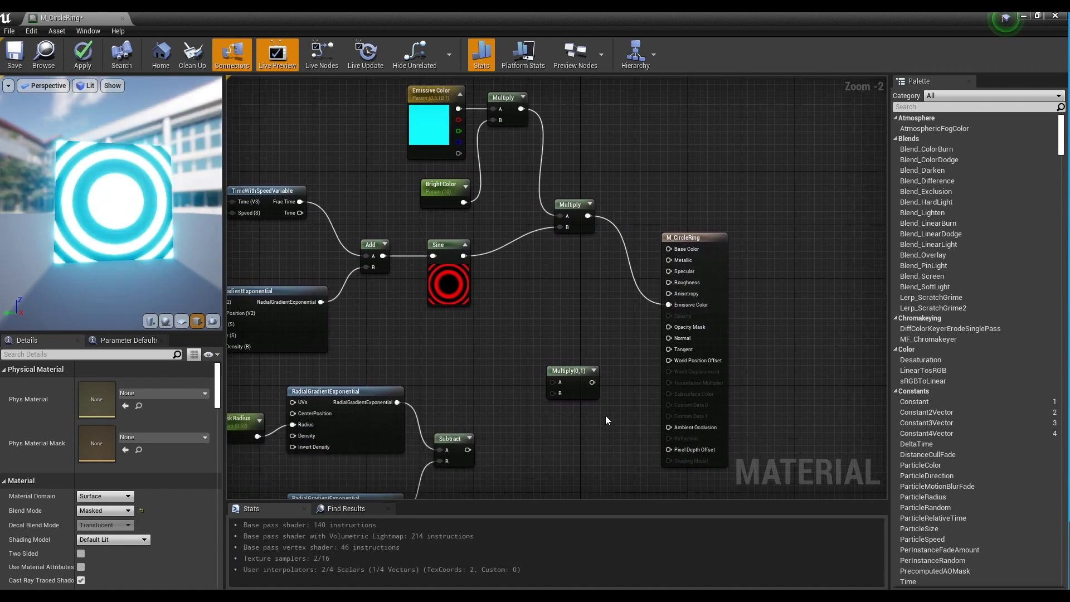
pyautogui.moveTo(607, 422); pyautogui.dragTo(629, 322, button='right')
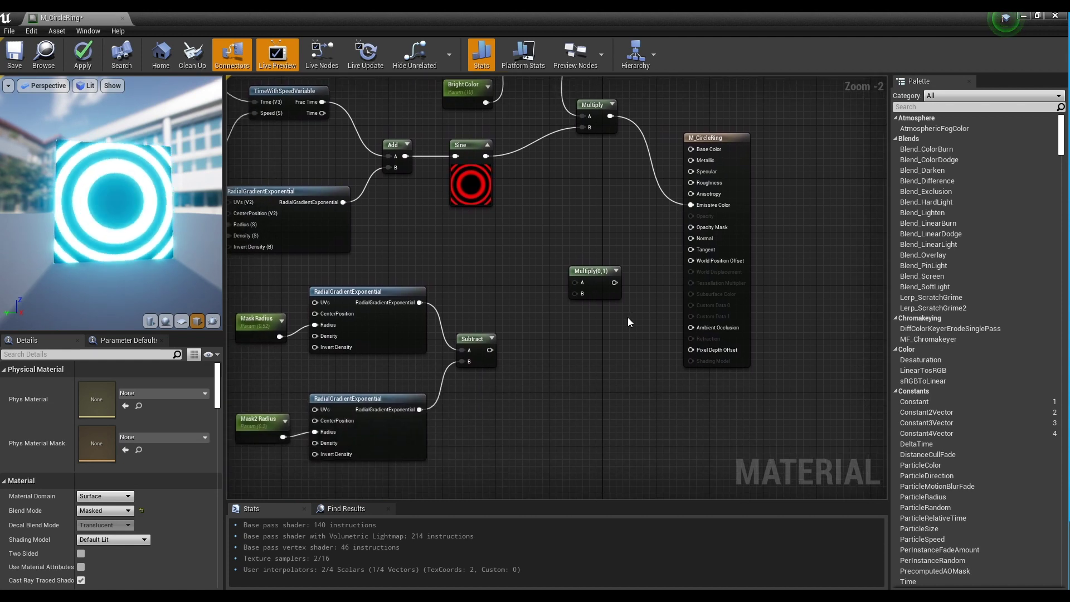
pyautogui.moveTo(490, 349); pyautogui.dragTo(575, 293)
pyautogui.moveTo(486, 156); pyautogui.dragTo(691, 227)
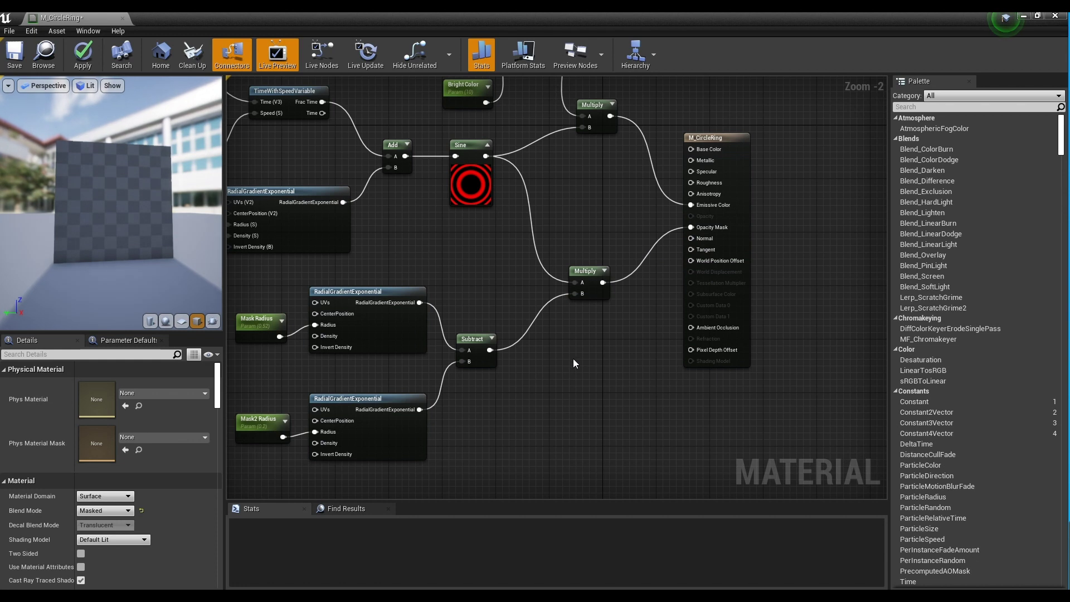
# - Check the glowing ring on the preview mesh and save the material
pyautogui.moveTo(133, 230)
pyautogui.mouseDown()
pyautogui.moveTo(123, 278)
pyautogui.moveTo(126, 234)
pyautogui.mouseUp()
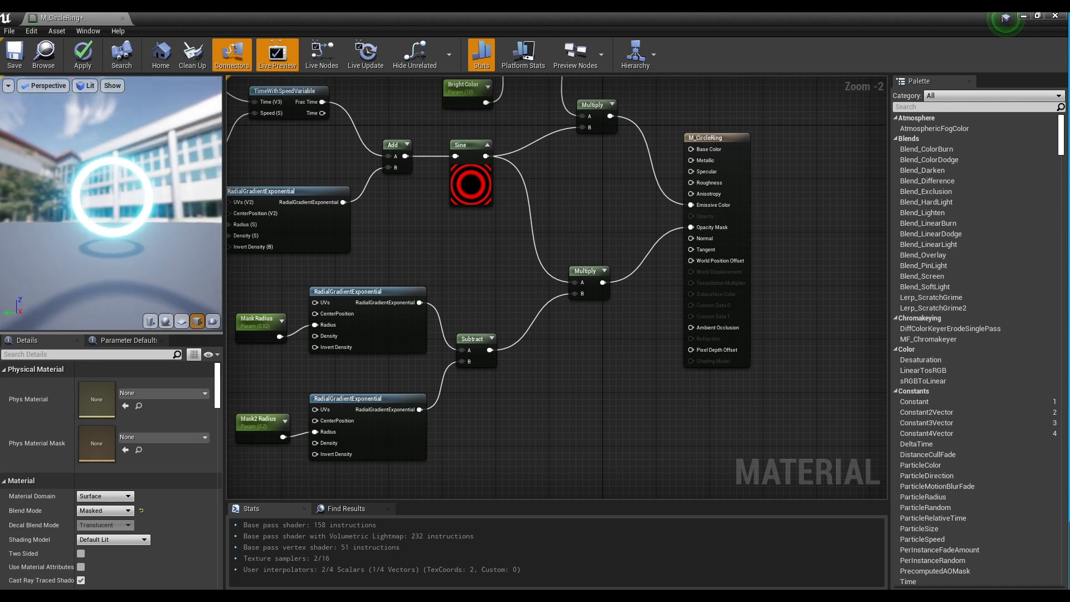
pyautogui.moveTo(436, 206); pyautogui.dragTo(552, 210, button='right')
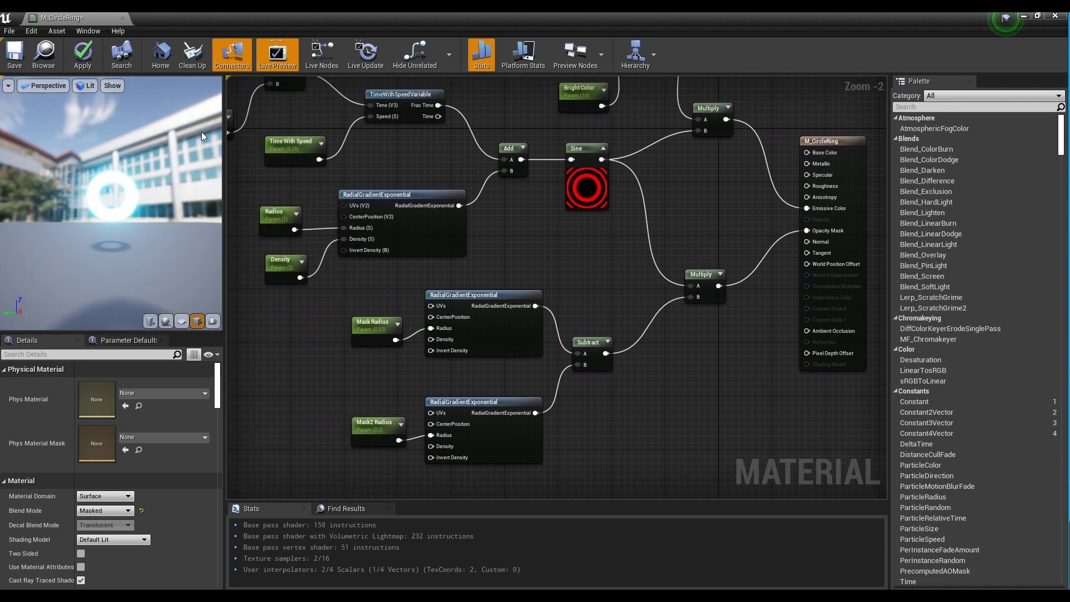
pyautogui.click(14, 56)
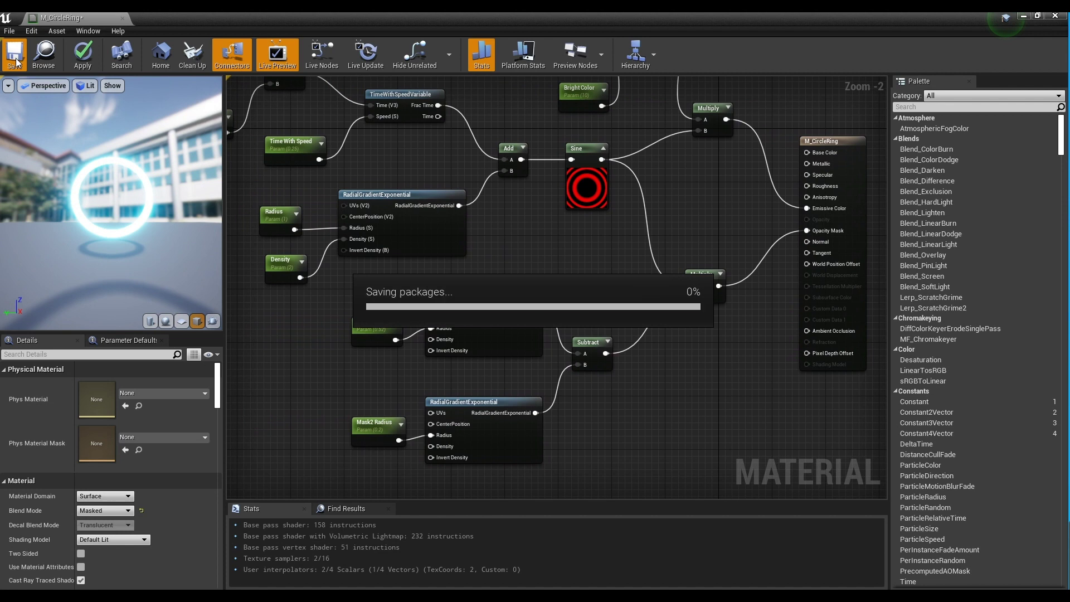
# - Set the Period of the Sine node to 0.1
pyautogui.click(582, 178)
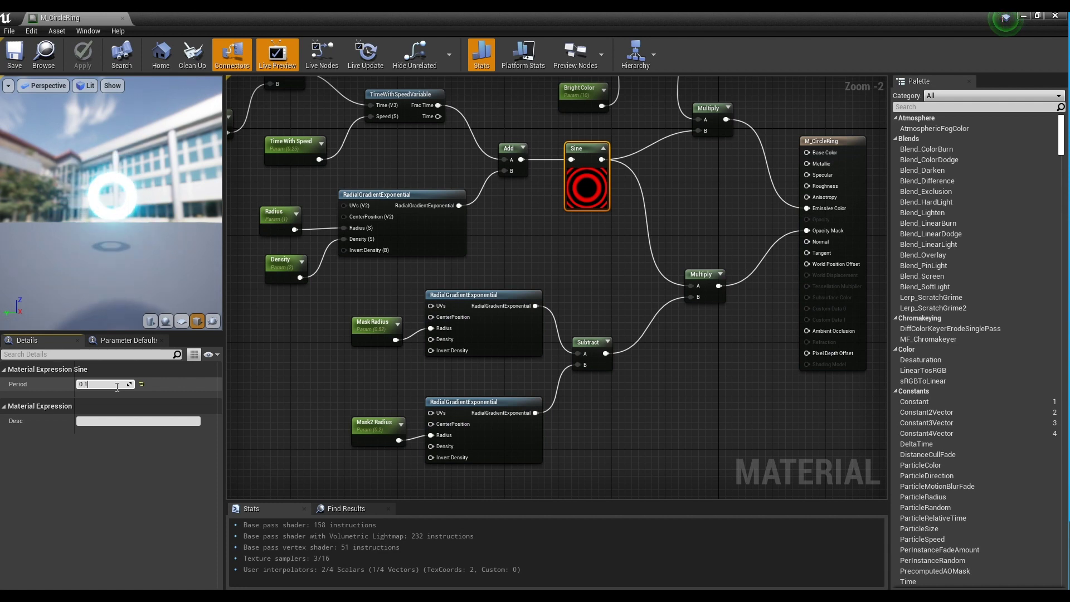
pyautogui.click(117, 384)
pyautogui.write('0.1')
pyautogui.press('Return')
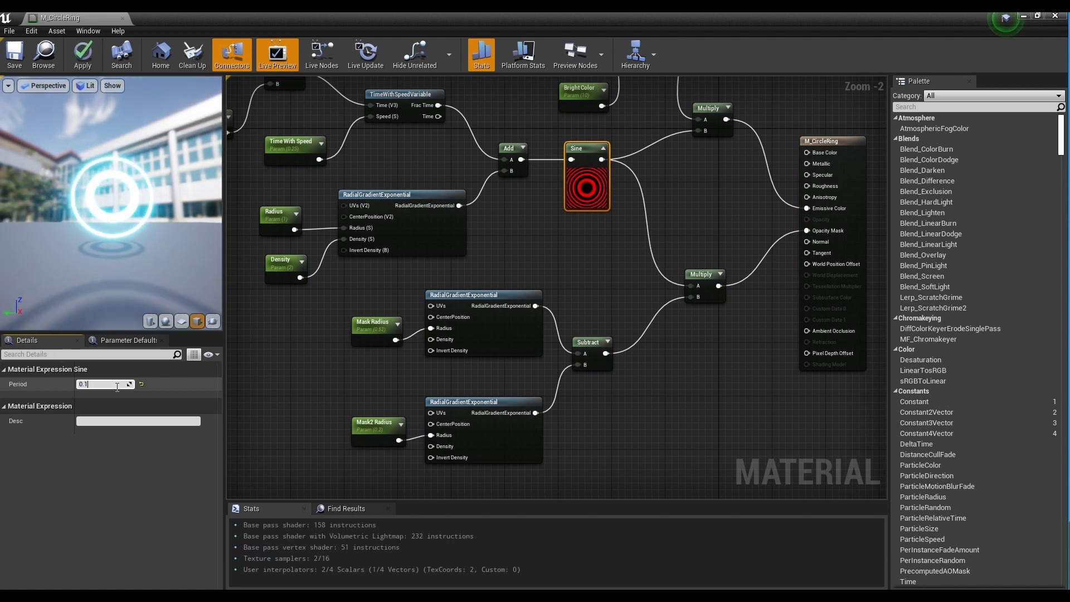
# - Save the M_CircleRing material with the changed period and close its editor
pyautogui.moveTo(162, 303)
pyautogui.mouseDown()
pyautogui.moveTo(163, 328)
pyautogui.moveTo(162, 301)
pyautogui.mouseUp()
pyautogui.hotkey('ctrl', 's')
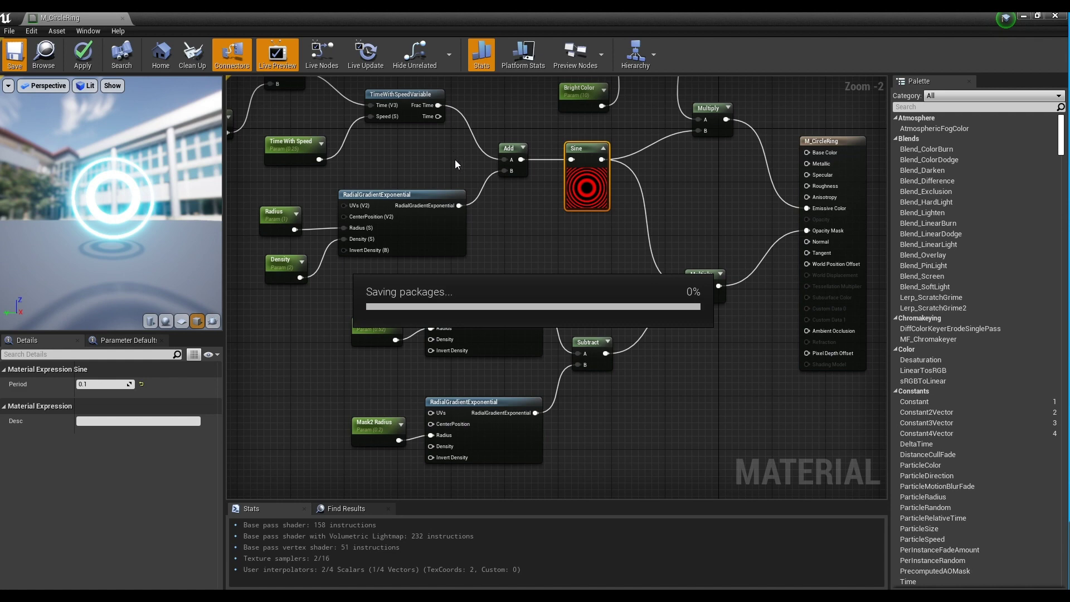
pyautogui.click(120, 19)
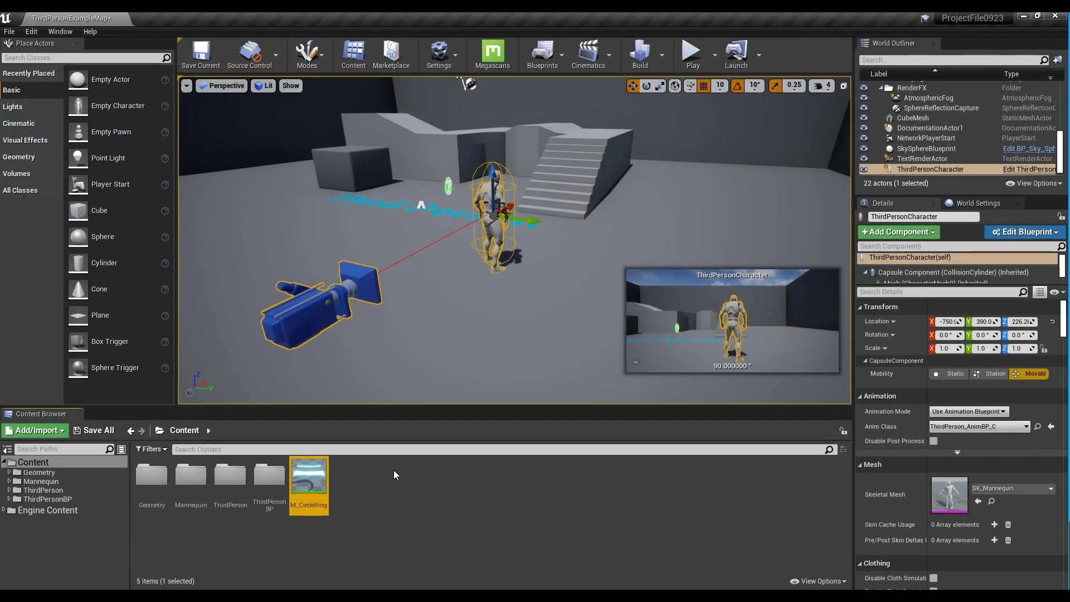
# - Create a material instance from M_CircleRing with its default name and open it for editing
pyautogui.rightClick(313, 474)
pyautogui.click(396, 191)
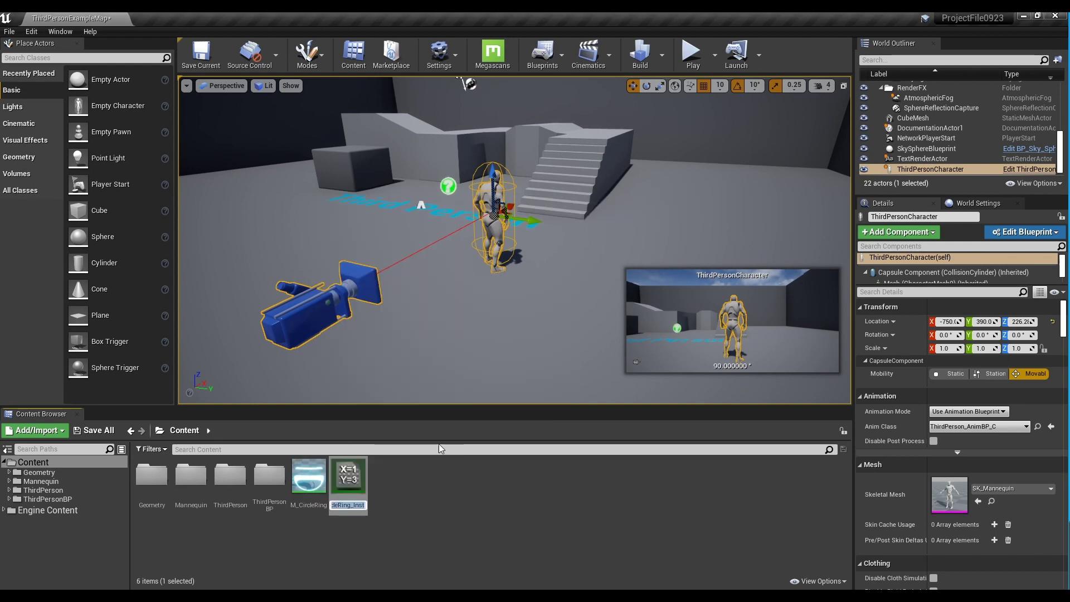
pyautogui.doubleClick(359, 473)
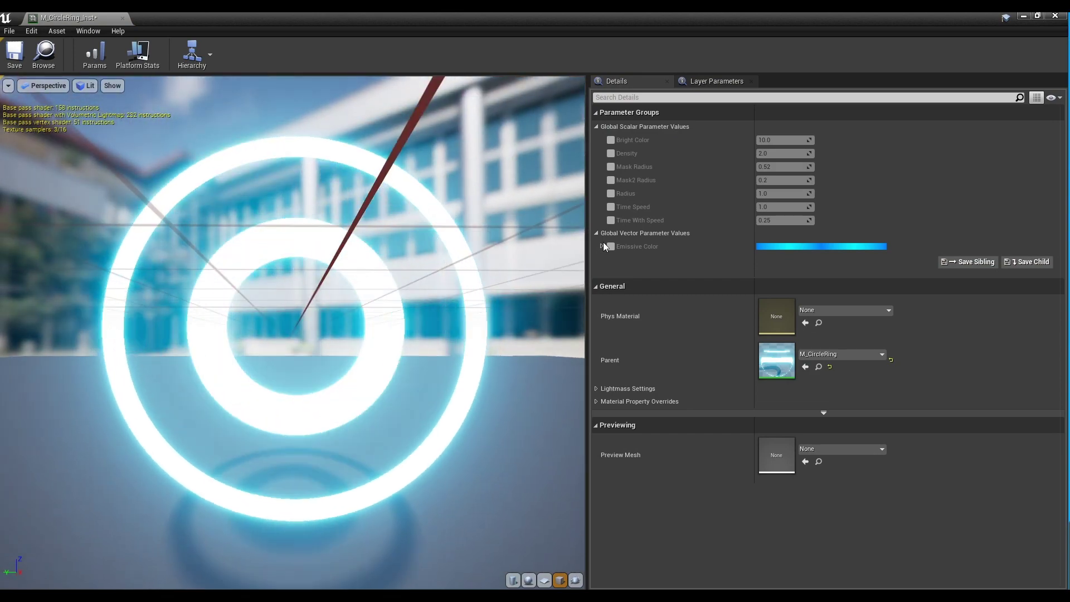
# - Enable overrides for all scalar parameters of the instance, from Bright Color through Time With Speed
pyautogui.click(611, 140)
pyautogui.click(610, 153)
pyautogui.click(611, 166)
pyautogui.click(610, 180)
pyautogui.click(610, 193)
pyautogui.click(610, 207)
pyautogui.click(610, 220)
# - Set the instance's Time Speed to 0.5 and Mask Radius to 0.53
pyautogui.click(780, 207)
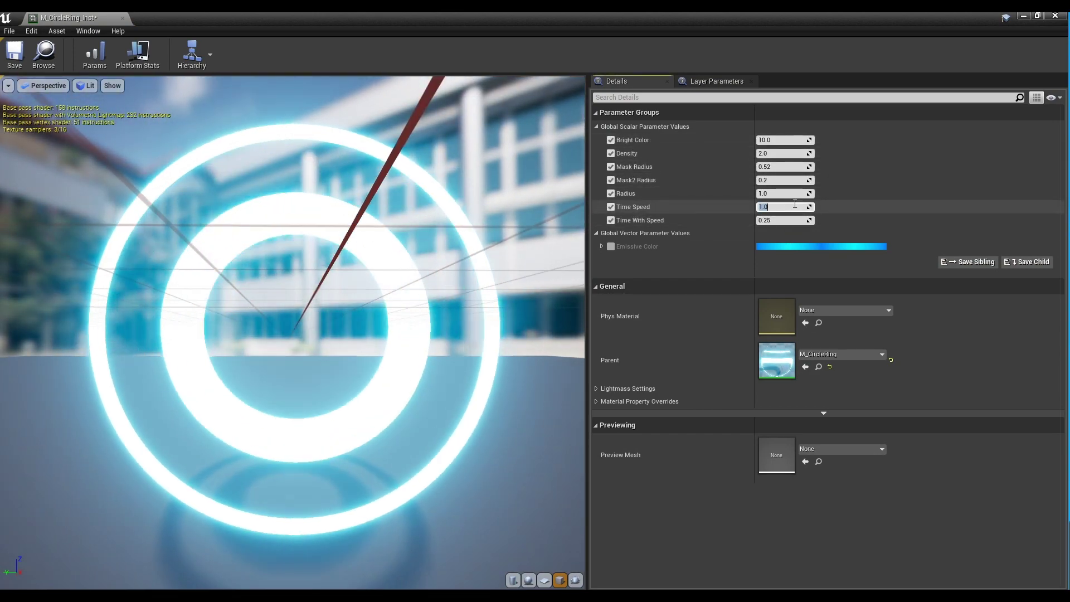
pyautogui.write('0.5')
pyautogui.press('Return')
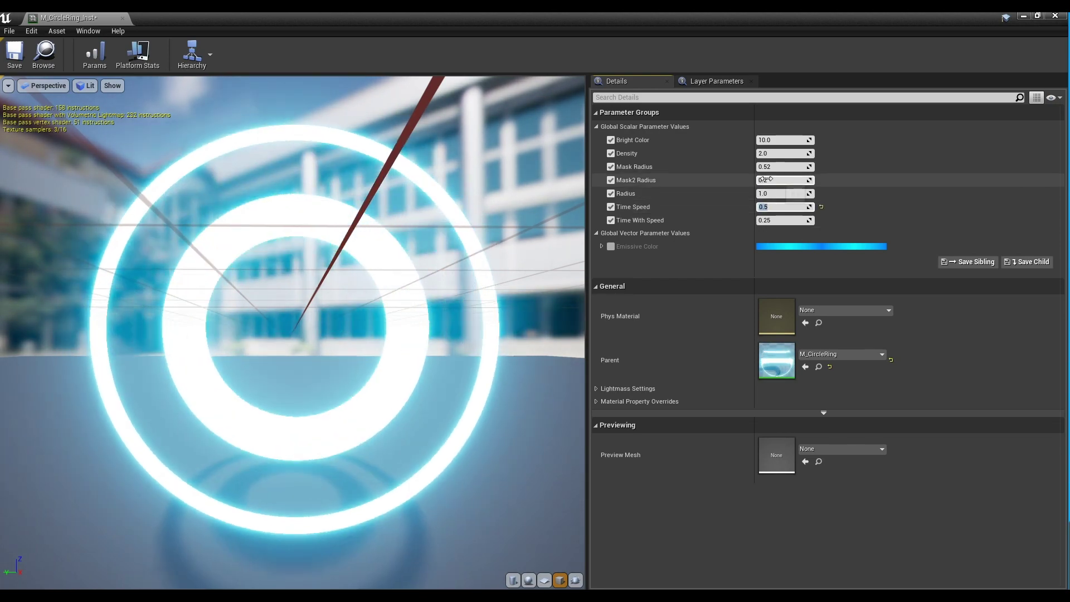
pyautogui.click(776, 166)
pyautogui.write('0.53')
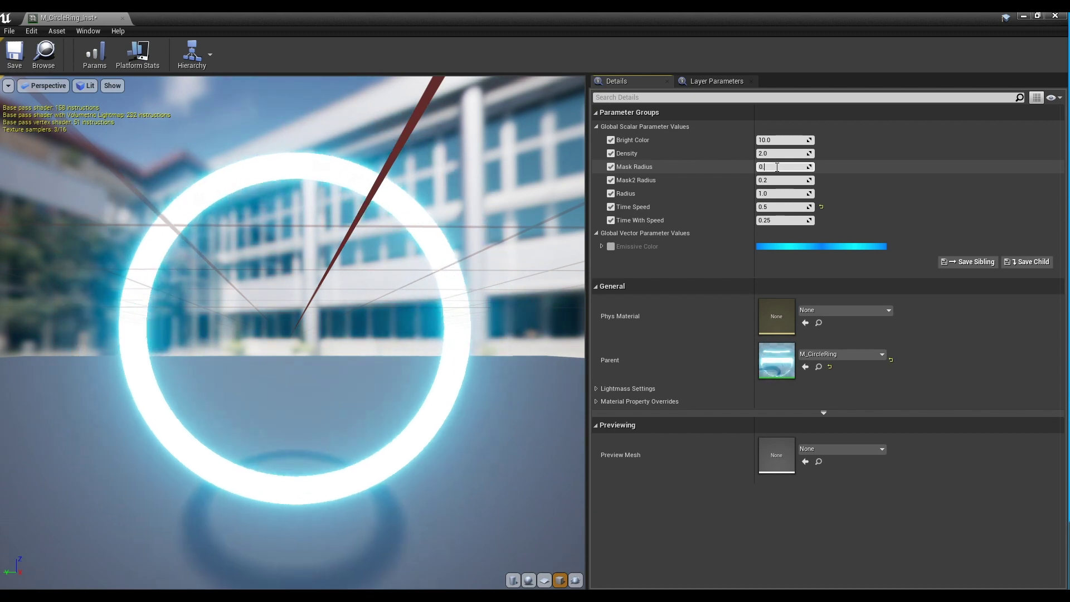
pyautogui.press('Return')
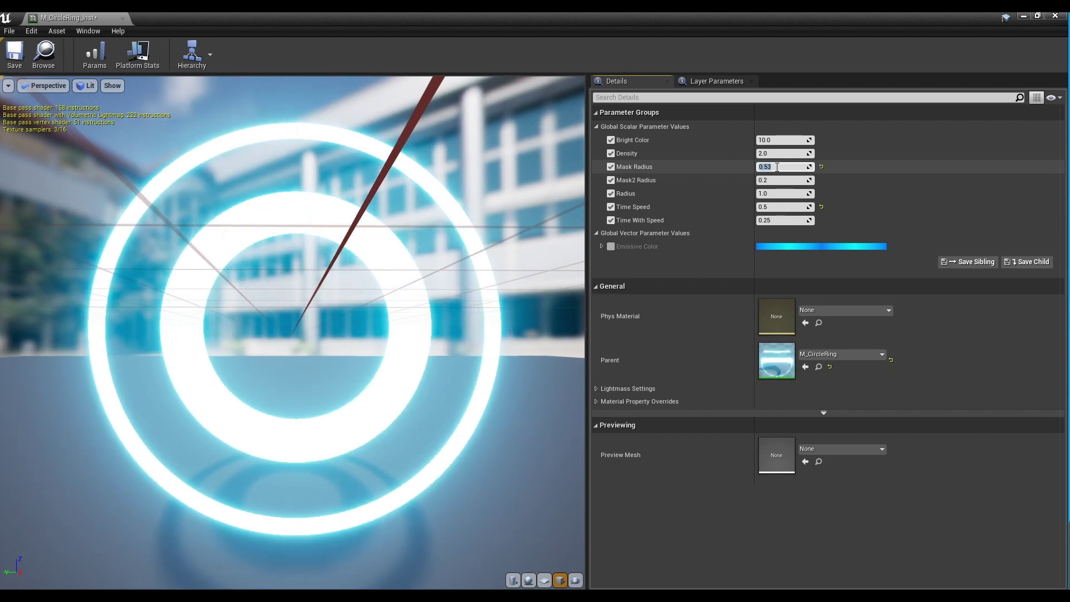
# - Set the instance's Mask2 Radius to 0.25
pyautogui.click(784, 180)
pyautogui.press('BackSpace')
pyautogui.write('1')
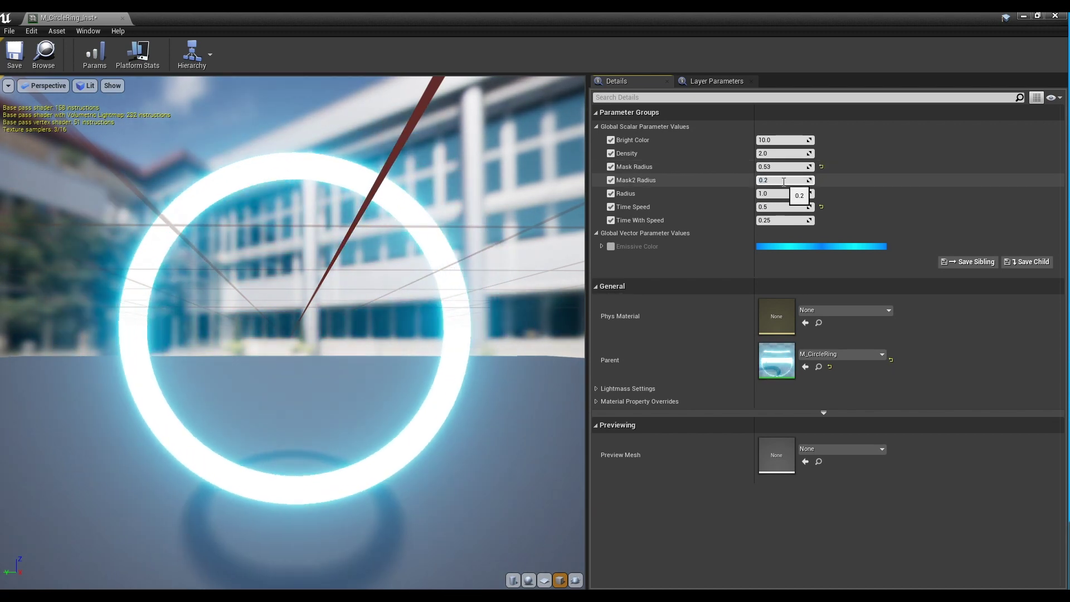
pyautogui.press('Return')
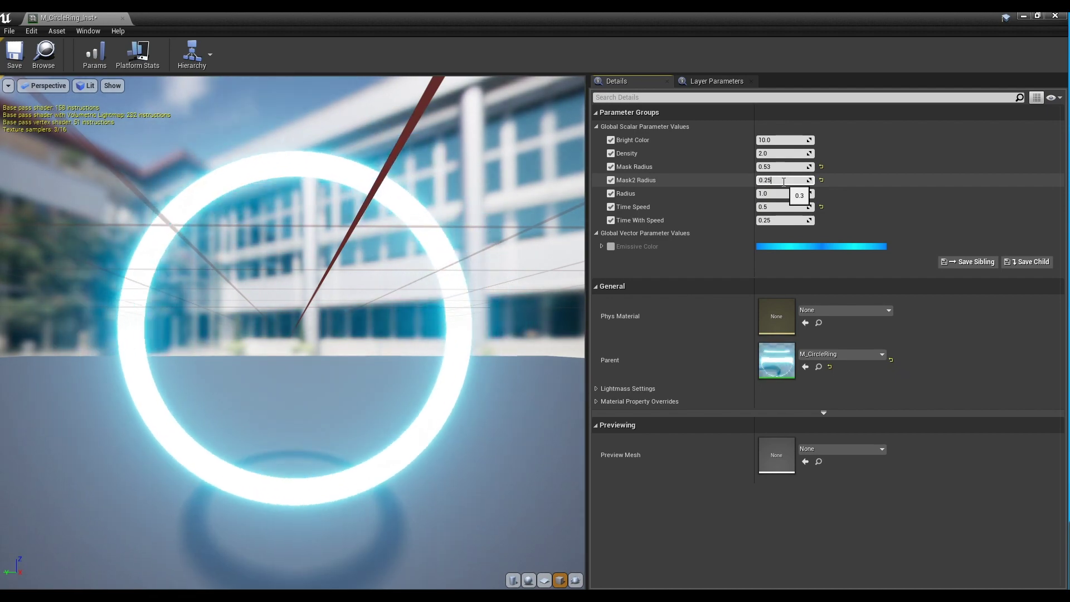
# - Check the rings on the preview mesh, then save the material instance and close its editor
pyautogui.scroll(-3, 340, 304)
pyautogui.moveTo(341, 305); pyautogui.dragTo(334, 279)
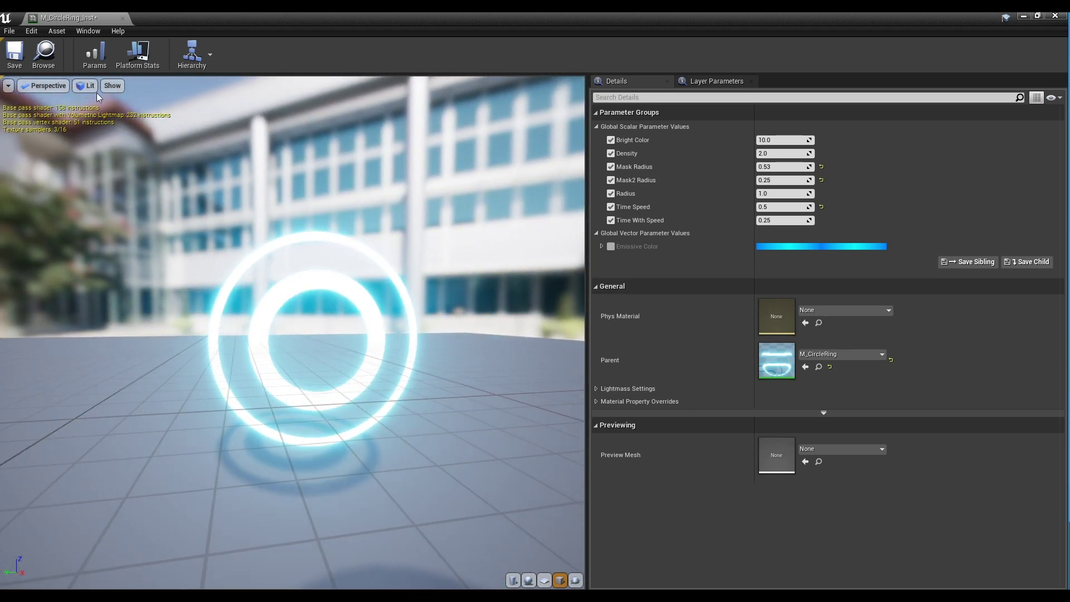
pyautogui.click(14, 53)
pyautogui.click(122, 18)
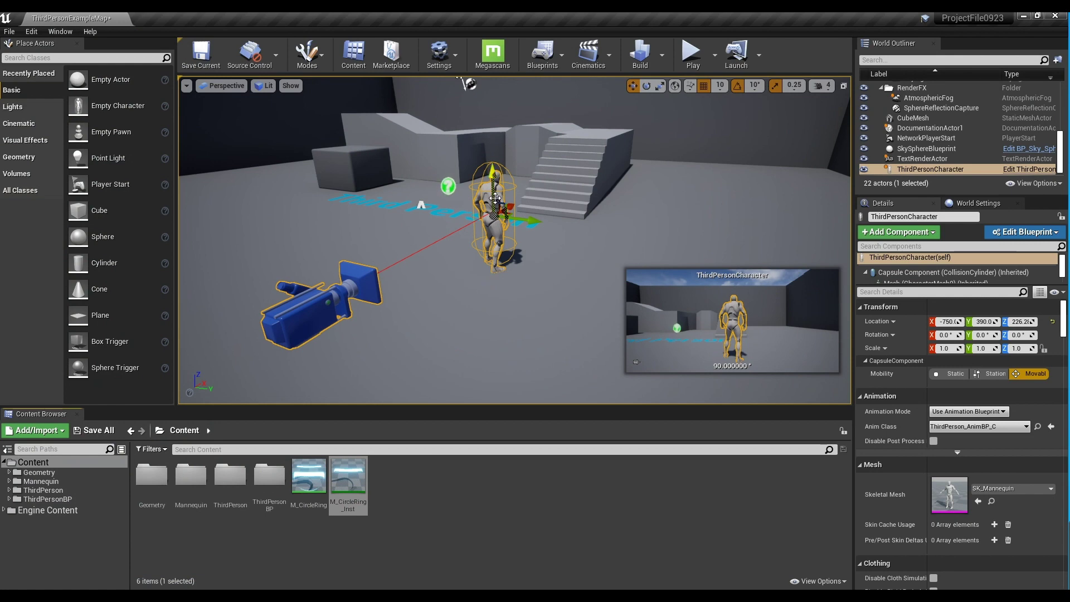
# - Open the ThirdPersonCharacter blueprint in its 3D view and add a Plane component to the character
pyautogui.click(1026, 169)
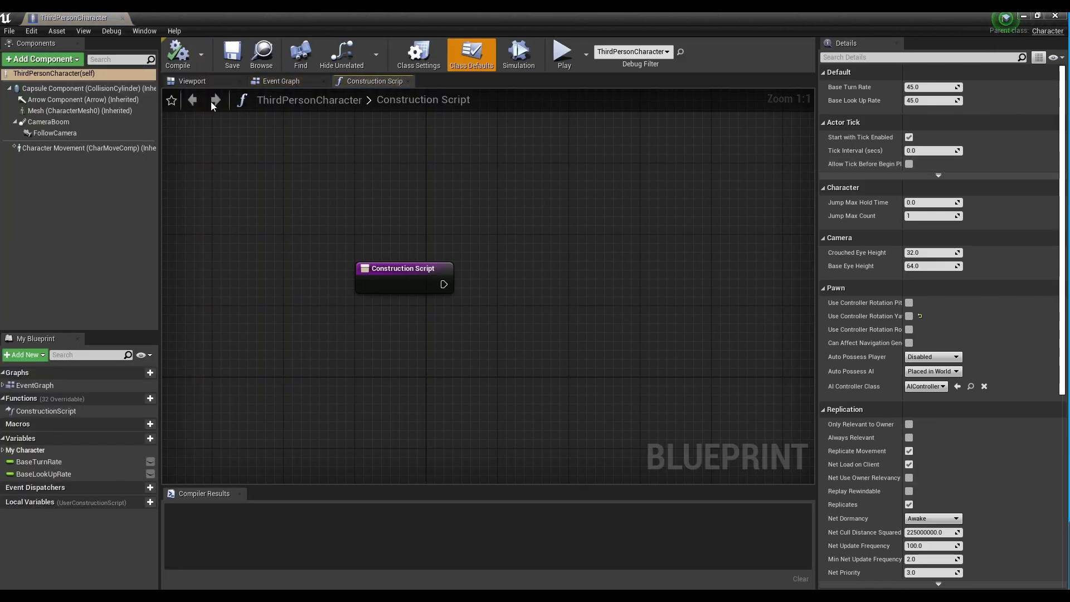
pyautogui.click(199, 80)
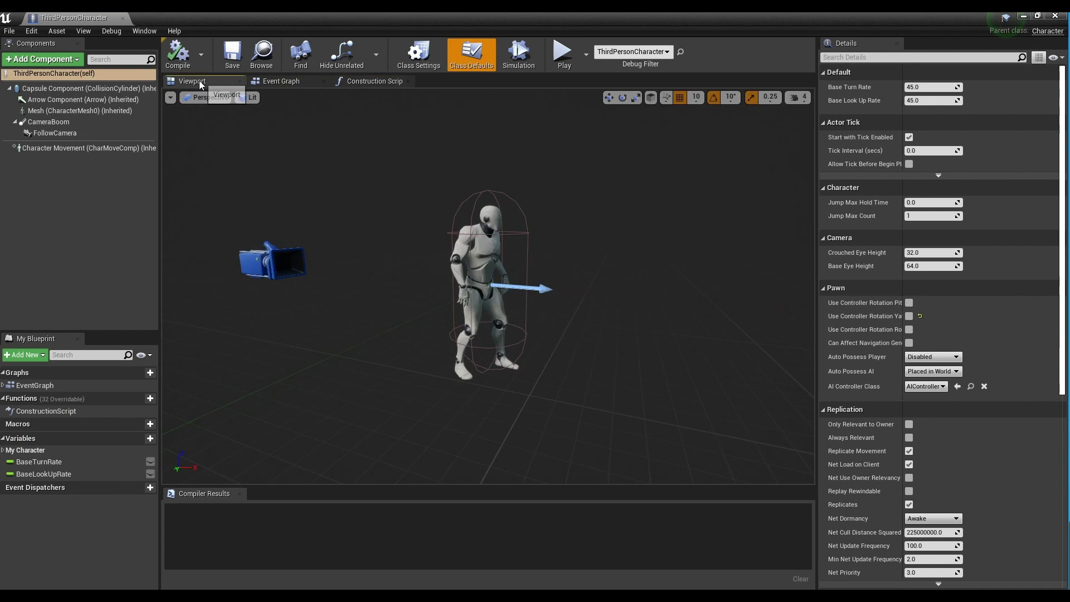
pyautogui.click(66, 59)
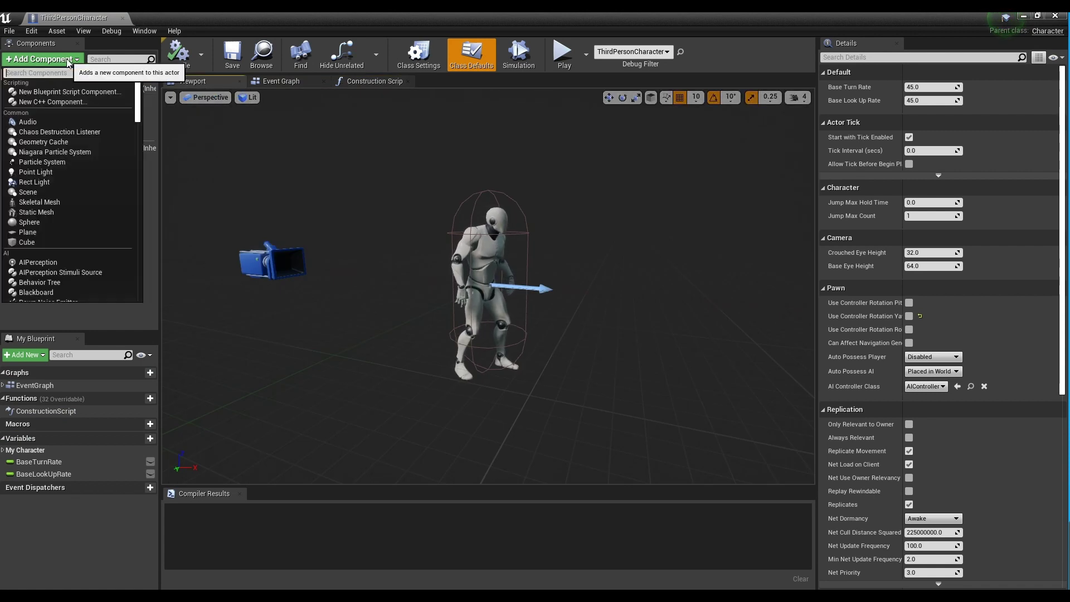
pyautogui.click(32, 232)
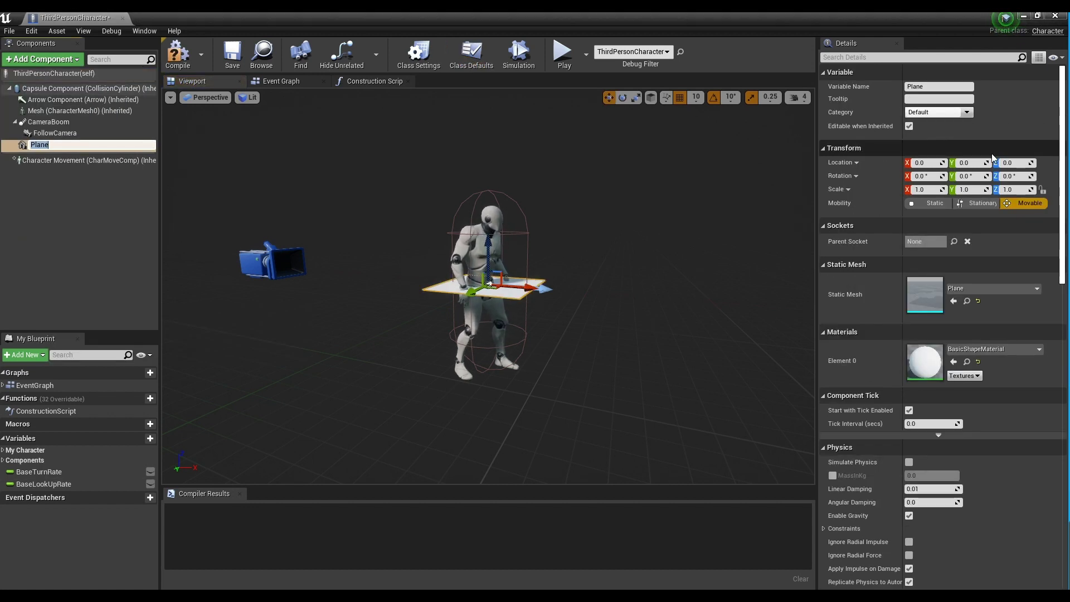
# - Set the Plane component's Z location to -90 so it lies at the character's feet
pyautogui.click(1008, 163)
pyautogui.write('-90')
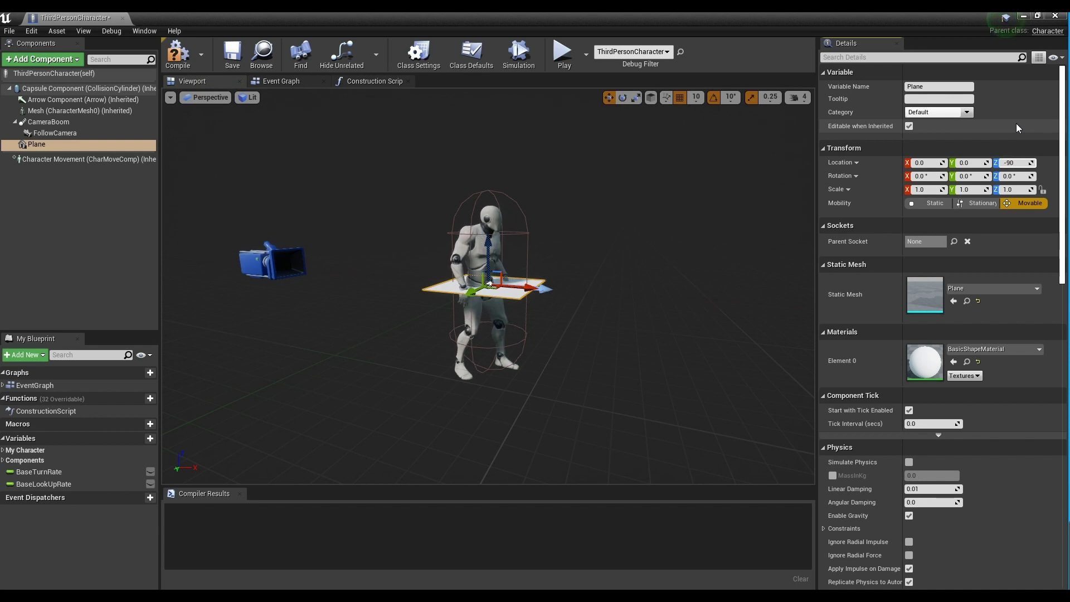
pyautogui.press('Return')
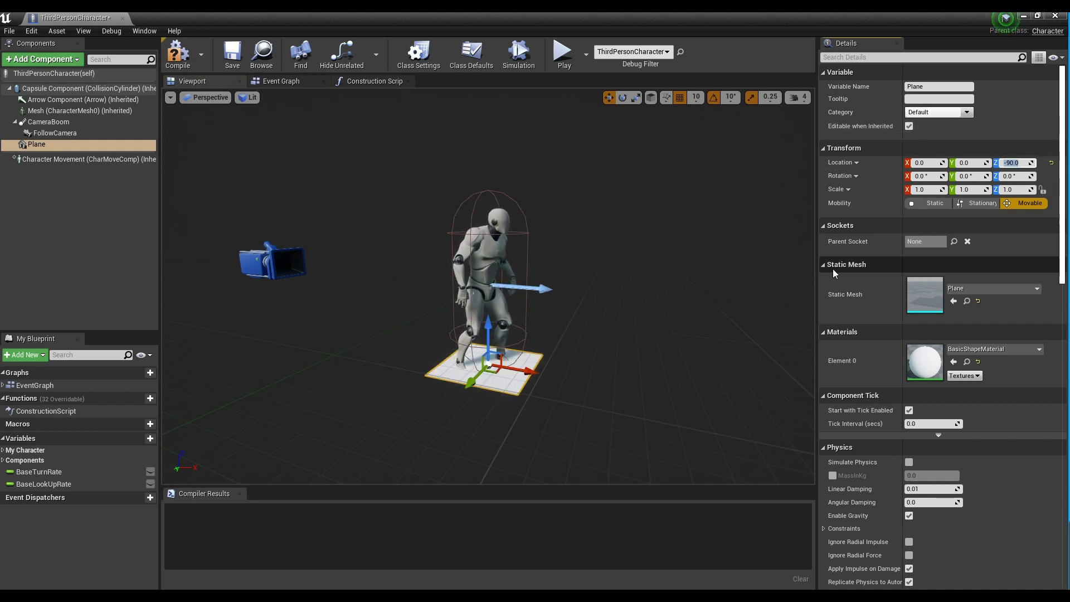
# - Open the list of available materials for the Plane component's Element 0 slot
pyautogui.click(986, 353)
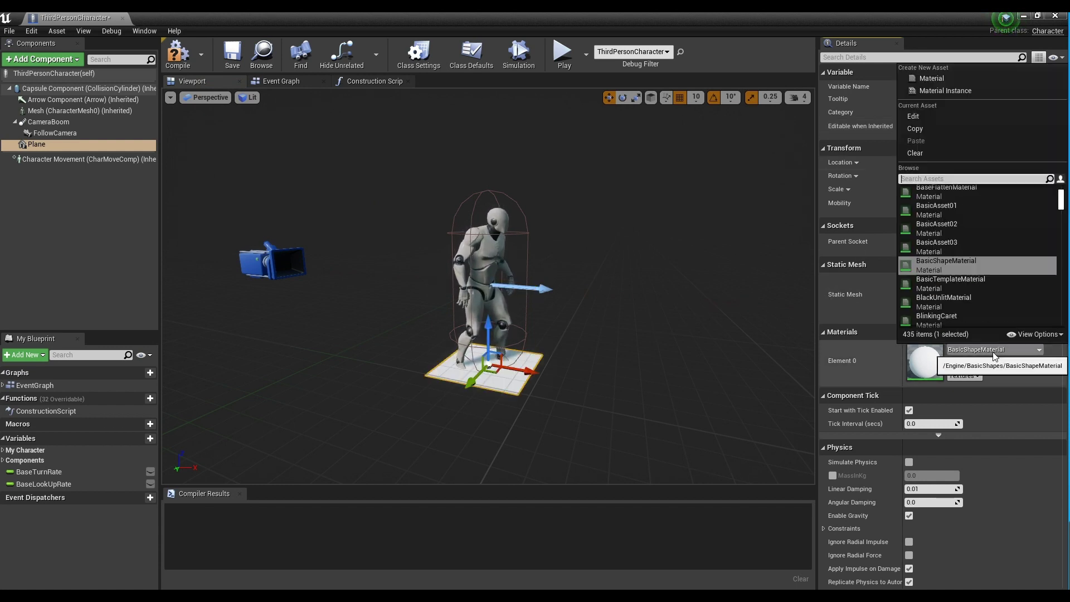